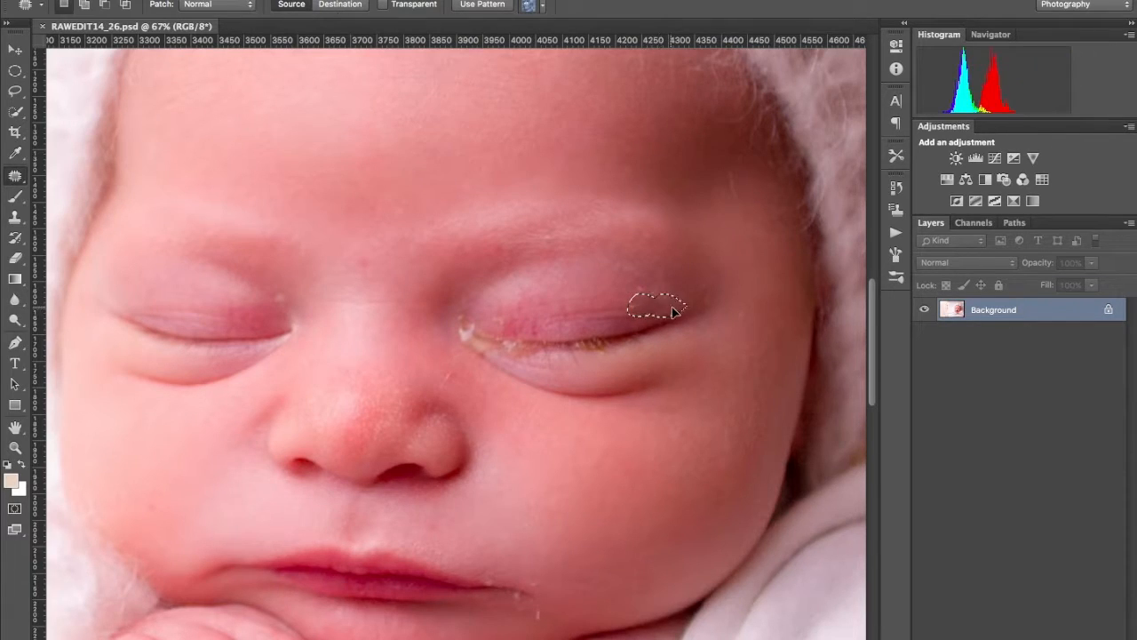
# Patch the small white specks on the outer part of the right-hand eyelid with clean skin.
pyautogui.click(660, 289)
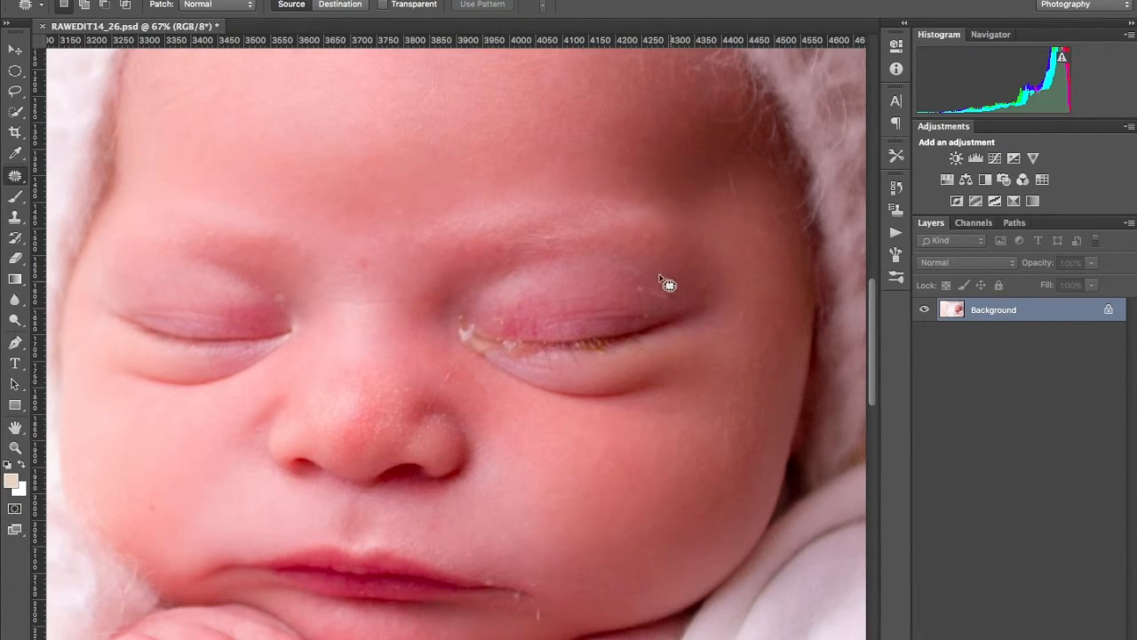
pyautogui.moveTo(678, 295)
pyautogui.mouseDown()
pyautogui.moveTo(662, 296)
pyautogui.moveTo(657, 315)
pyautogui.moveTo(638, 264)
pyautogui.moveTo(660, 289)
pyautogui.moveTo(714, 299)
pyautogui.moveTo(686, 284)
pyautogui.mouseUp()
pyautogui.hotkey('ctrl', 'd')
pyautogui.hotkey('ctrl', 'd')
pyautogui.hotkey('ctrl', 'd')
pyautogui.hotkey('ctrl', 'd')
# Try to patch the dry flake between the nose and the inner corner of the right-hand eye.
pyautogui.scroll(4, 499, 334)
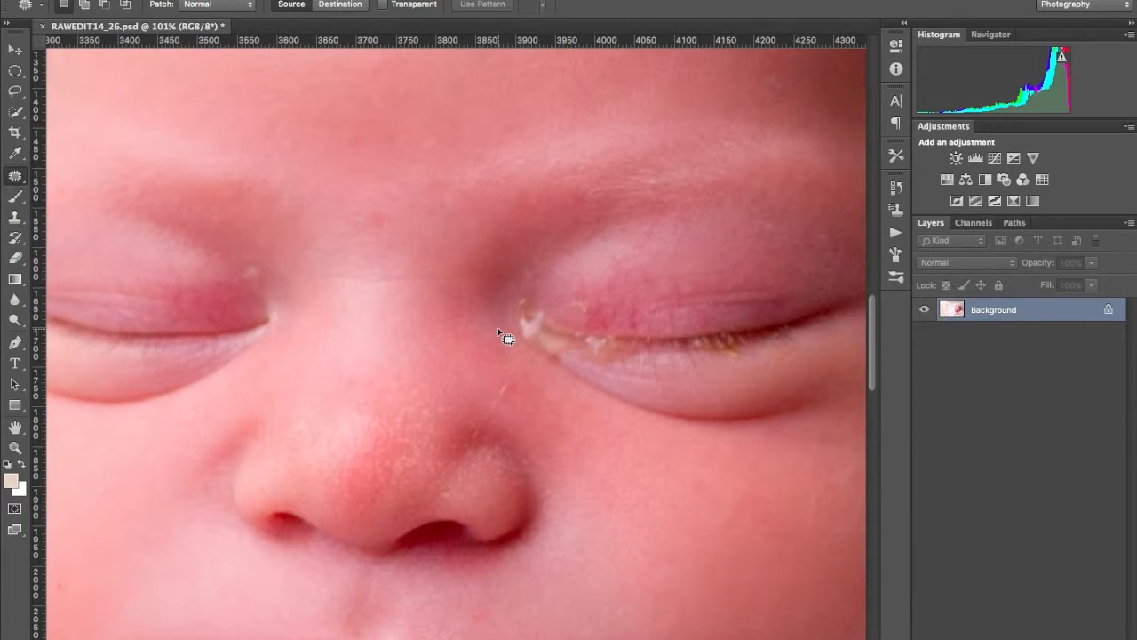
pyautogui.moveTo(573, 331)
pyautogui.mouseDown()
pyautogui.moveTo(536, 306)
pyautogui.moveTo(520, 331)
pyautogui.moveTo(541, 357)
pyautogui.moveTo(565, 362)
pyautogui.moveTo(534, 312)
pyautogui.mouseUp()
pyautogui.moveTo(526, 358); pyautogui.dragTo(518, 364)
pyautogui.click(576, 392)
pyautogui.hotkey('ctrl', 'z')
# Patch the pale speck above the inner corner of the left-hand eye with nearby skin.
pyautogui.scroll(-4, 437, 293)
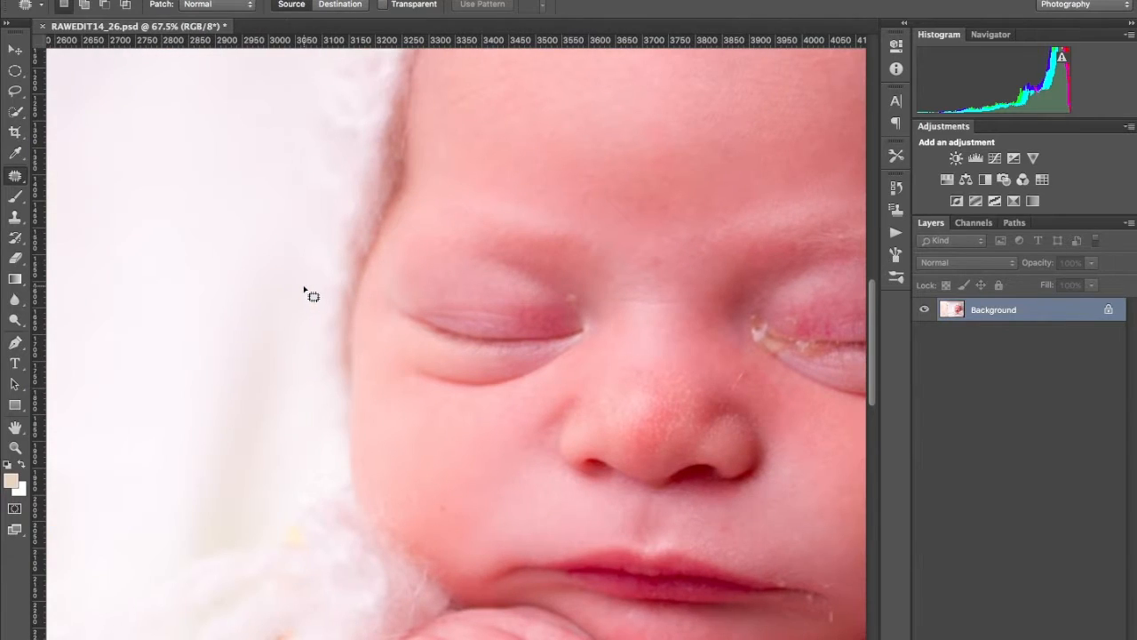
pyautogui.scroll(2, 454, 317)
pyautogui.moveTo(612, 302); pyautogui.dragTo(580, 272)
pyautogui.click(613, 308)
# Patch the dry flake beside the nose, below the inner corner of the right-hand eye.
pyautogui.scroll(-3, 613, 308)
pyautogui.hscroll(2, 613, 308)
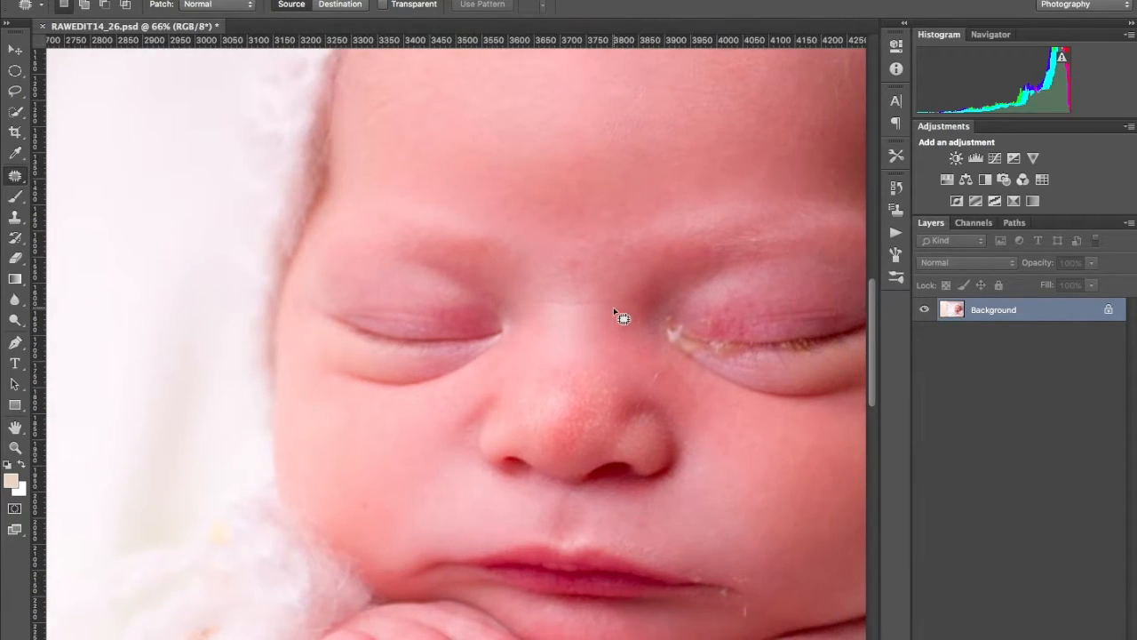
pyautogui.scroll(1, 614, 309)
pyautogui.hscroll(2, 613, 309)
pyautogui.moveTo(613, 352)
pyautogui.mouseDown()
pyautogui.moveTo(578, 394)
pyautogui.moveTo(609, 381)
pyautogui.moveTo(612, 355)
pyautogui.moveTo(578, 360)
pyautogui.mouseUp()
pyautogui.click(634, 381)
# Patch the first dry flake just above the right-hand corner of the mouth with cheek skin.
pyautogui.scroll(-3, 633, 381)
pyautogui.hscroll(2, 634, 381)
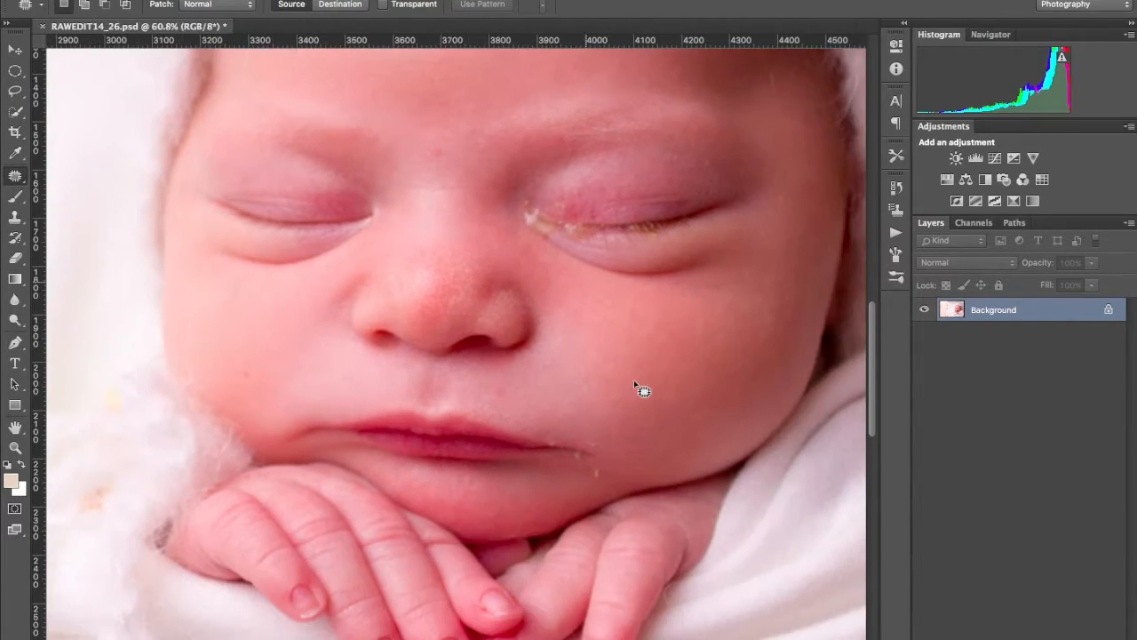
pyautogui.scroll(2, 636, 382)
pyautogui.scroll(-3, 638, 383)
pyautogui.moveTo(569, 337)
pyautogui.mouseDown()
pyautogui.moveTo(601, 330)
pyautogui.moveTo(518, 313)
pyautogui.moveTo(511, 323)
pyautogui.moveTo(529, 338)
pyautogui.moveTo(599, 349)
pyautogui.moveTo(583, 317)
pyautogui.mouseUp()
pyautogui.click(575, 351)
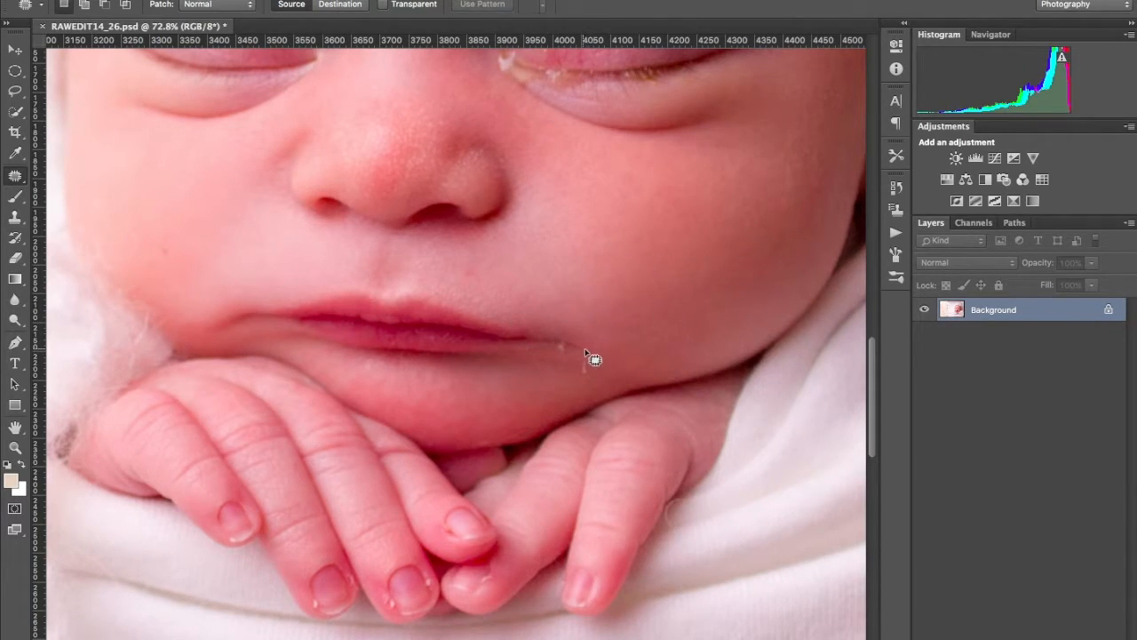
# Patch the remaining dry flakes beside and below the right-hand mouth corner, redoing the patch with skin from close by.
pyautogui.moveTo(532, 359)
pyautogui.mouseDown()
pyautogui.moveTo(599, 385)
pyautogui.moveTo(604, 361)
pyautogui.mouseUp()
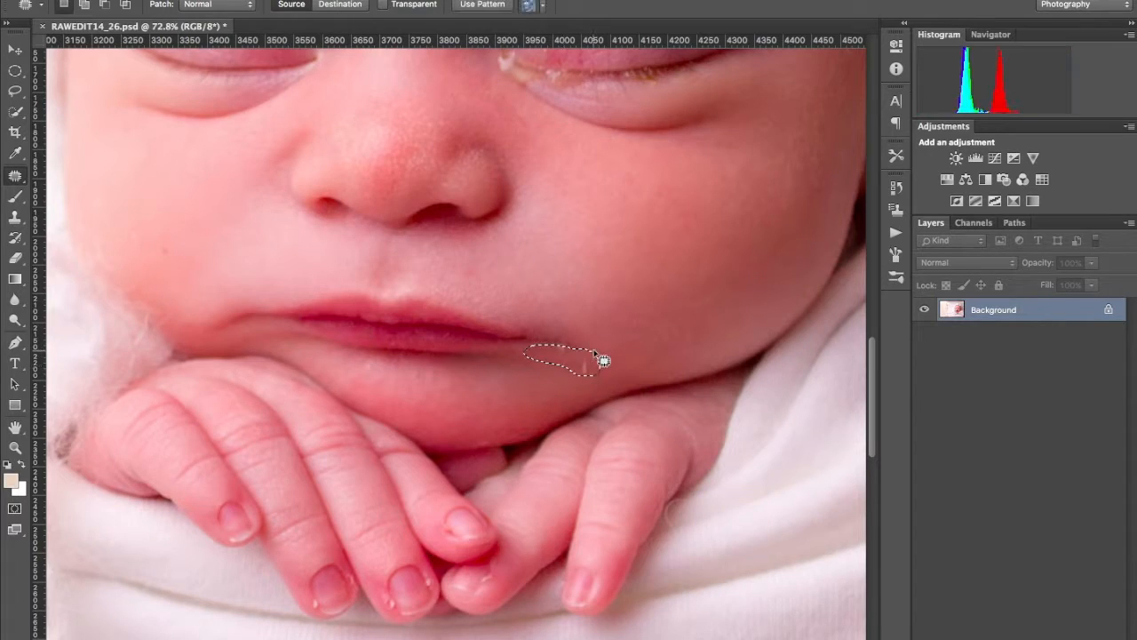
pyautogui.moveTo(572, 340)
pyautogui.mouseDown()
pyautogui.moveTo(559, 352)
pyautogui.moveTo(607, 361)
pyautogui.mouseUp()
pyautogui.click(587, 373)
pyautogui.press('super+alt+z')
pyautogui.press('super+alt+z')
pyautogui.moveTo(562, 341); pyautogui.dragTo(565, 355)
pyautogui.press('super+d')
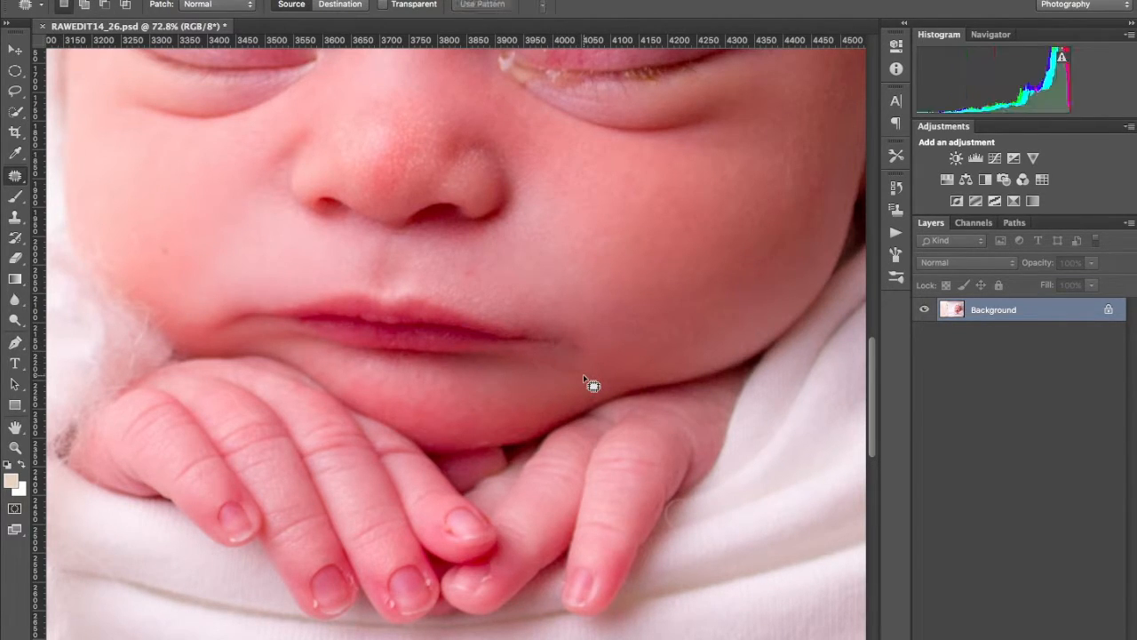
# Smooth the patched skin at the right-hand mouth corner with another small patch.
pyautogui.scroll(-2, 583, 375)
pyautogui.scroll(4, 582, 375)
pyautogui.moveTo(582, 339)
pyautogui.mouseDown()
pyautogui.moveTo(589, 354)
pyautogui.moveTo(590, 343)
pyautogui.mouseUp()
pyautogui.press('super+d')
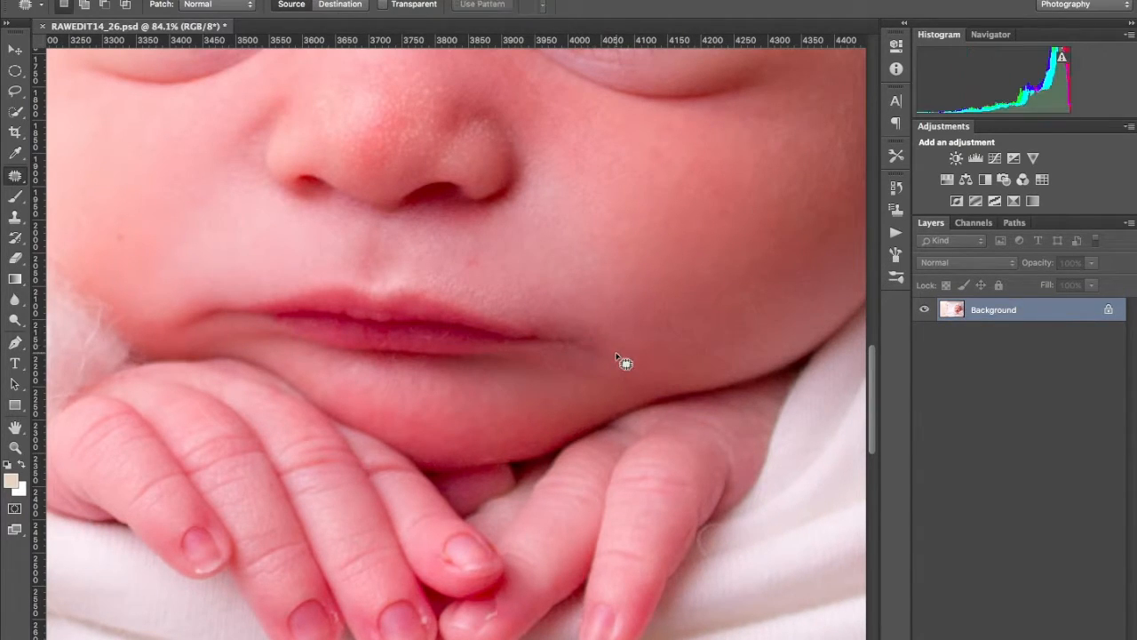
# Patch the red spot above the upper lip and the spot between the eyebrows.
pyautogui.scroll(-2, 625, 326)
pyautogui.scroll(-5, 626, 326)
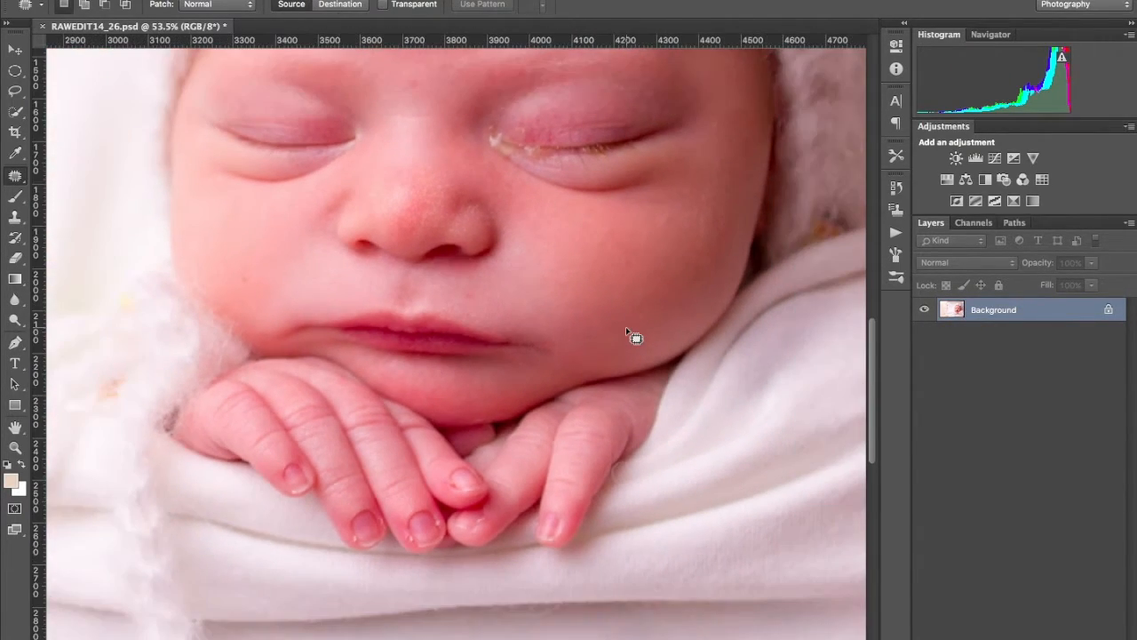
pyautogui.scroll(-3, 627, 330)
pyautogui.hscroll(-2, 626, 329)
pyautogui.scroll(5, 627, 330)
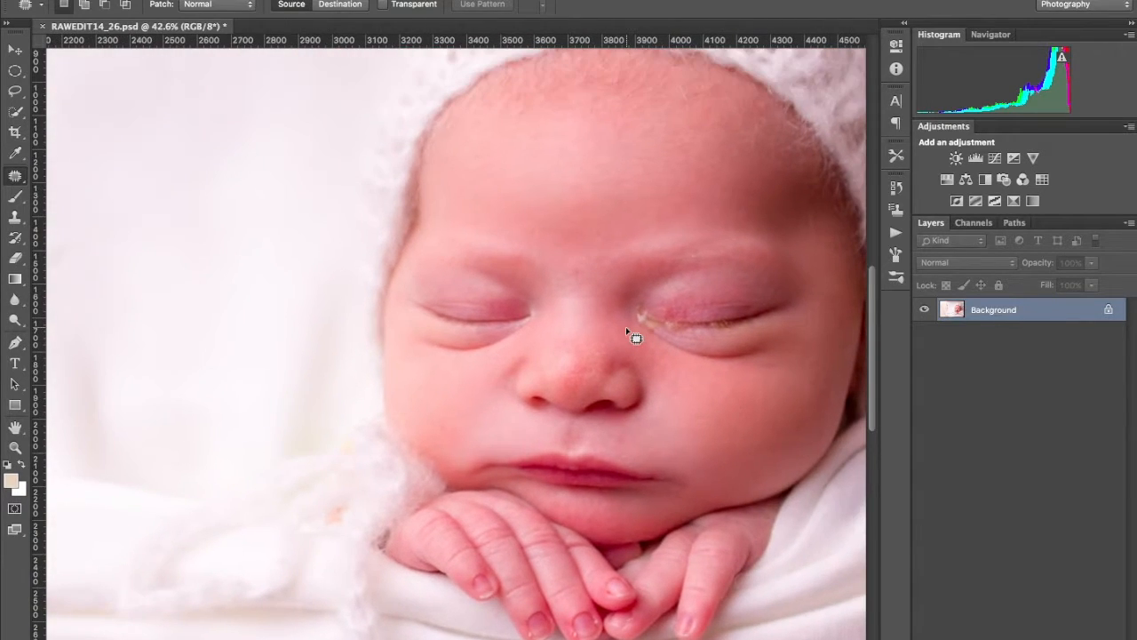
pyautogui.scroll(2, 627, 330)
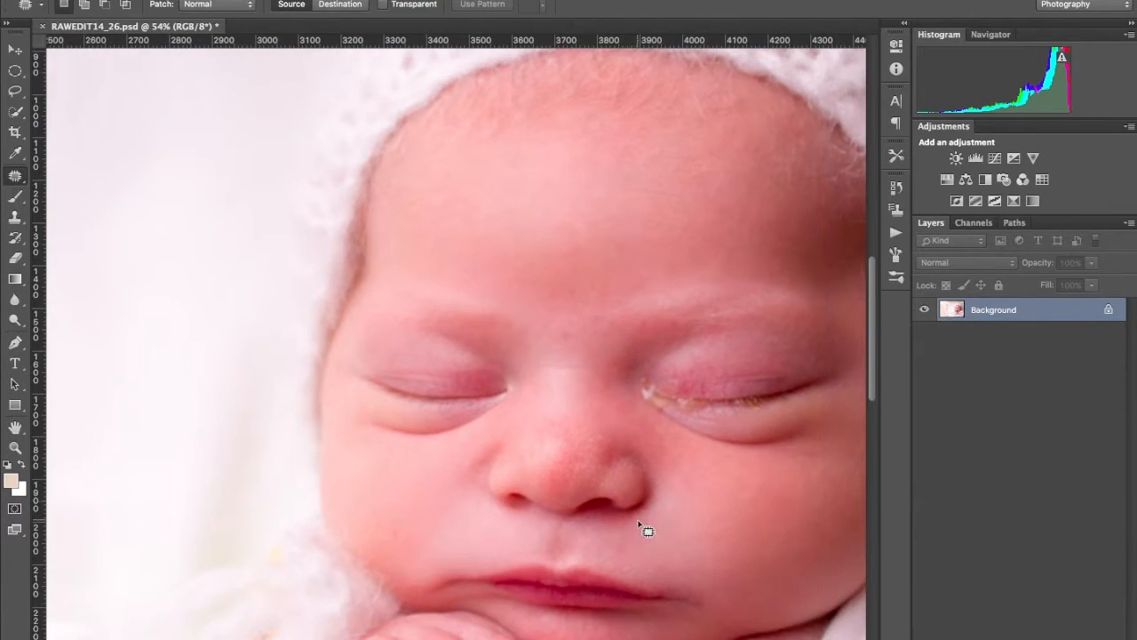
pyautogui.moveTo(626, 551)
pyautogui.mouseDown()
pyautogui.moveTo(622, 538)
pyautogui.moveTo(631, 564)
pyautogui.moveTo(622, 541)
pyautogui.mouseUp()
pyautogui.click(661, 553)
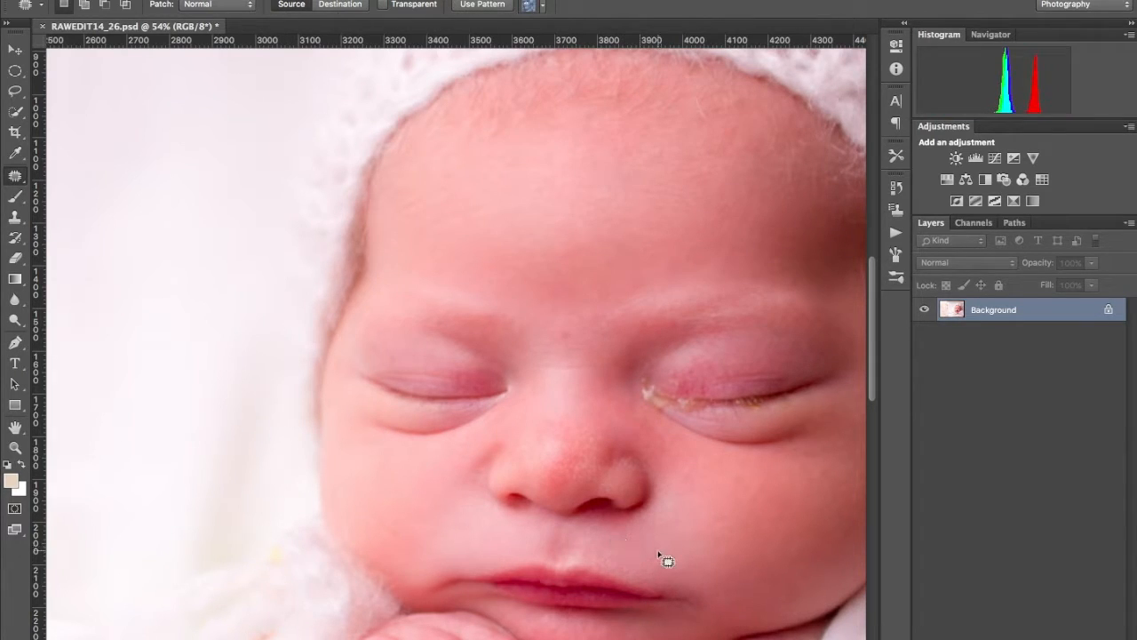
pyautogui.moveTo(570, 326); pyautogui.dragTo(571, 335)
pyautogui.click(589, 318)
# Draw a lasso selection with a 27 px feather around the inner part of the clean left-hand eye.
pyautogui.scroll(-4, 589, 319)
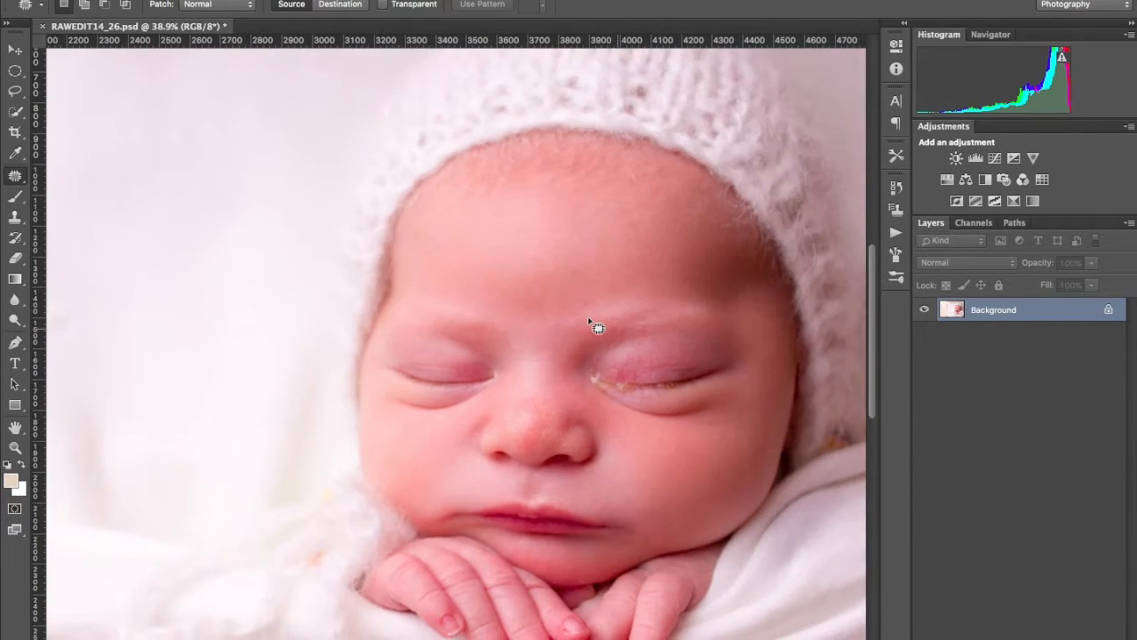
pyautogui.scroll(-1, 589, 319)
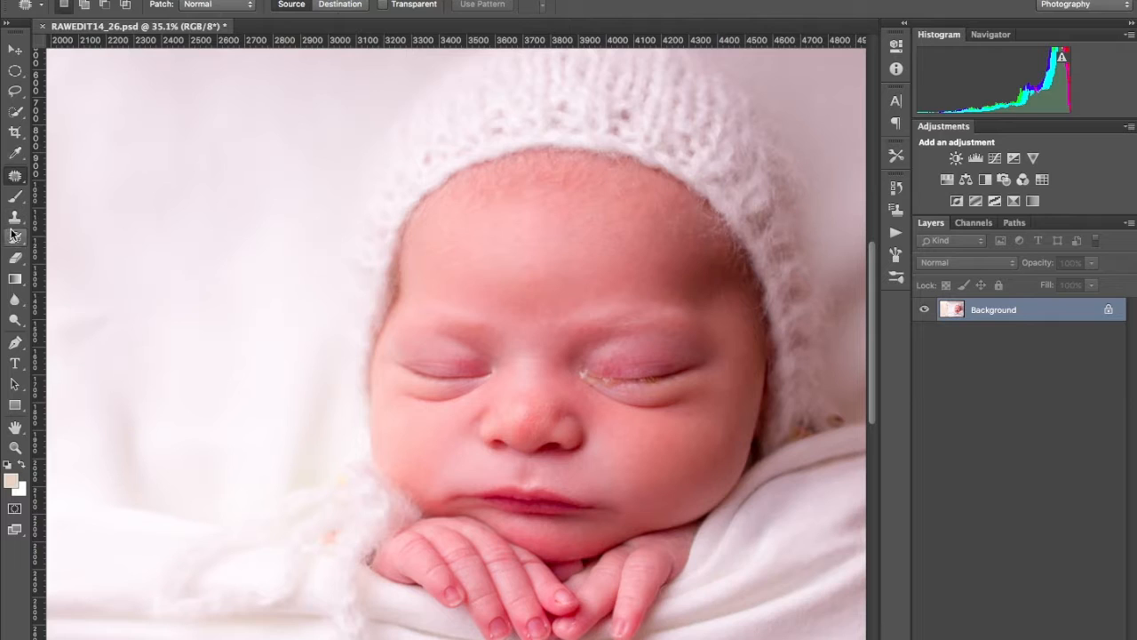
pyautogui.click(15, 90)
pyautogui.scroll(7, 298, 265)
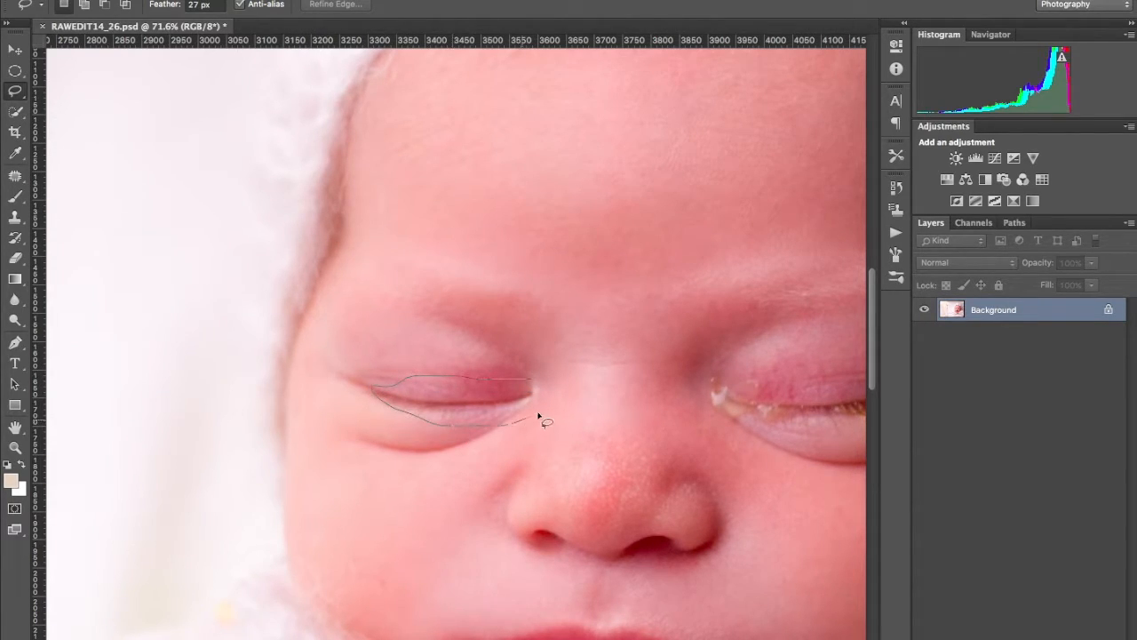
pyautogui.moveTo(539, 415); pyautogui.dragTo(503, 409)
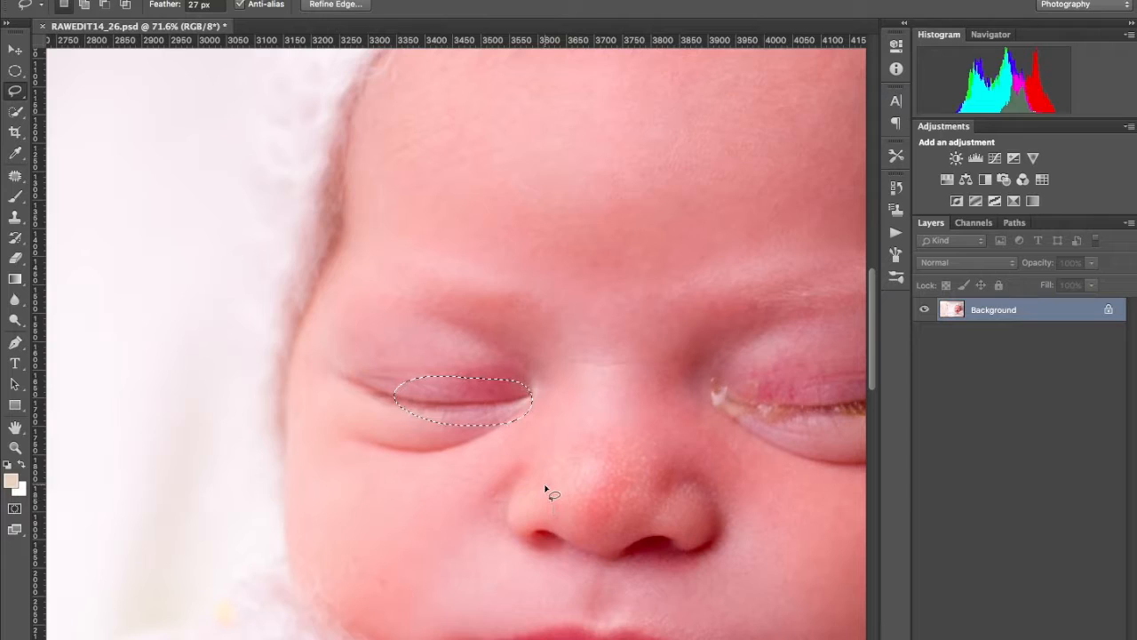
pyautogui.click(508, 426)
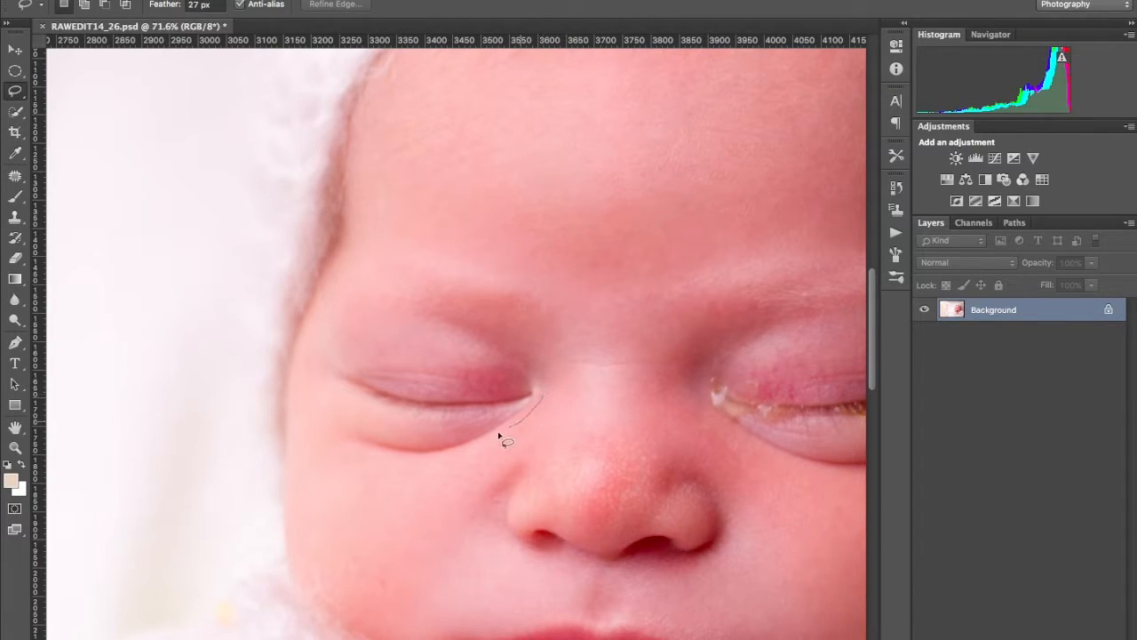
pyautogui.moveTo(537, 382); pyautogui.dragTo(541, 397)
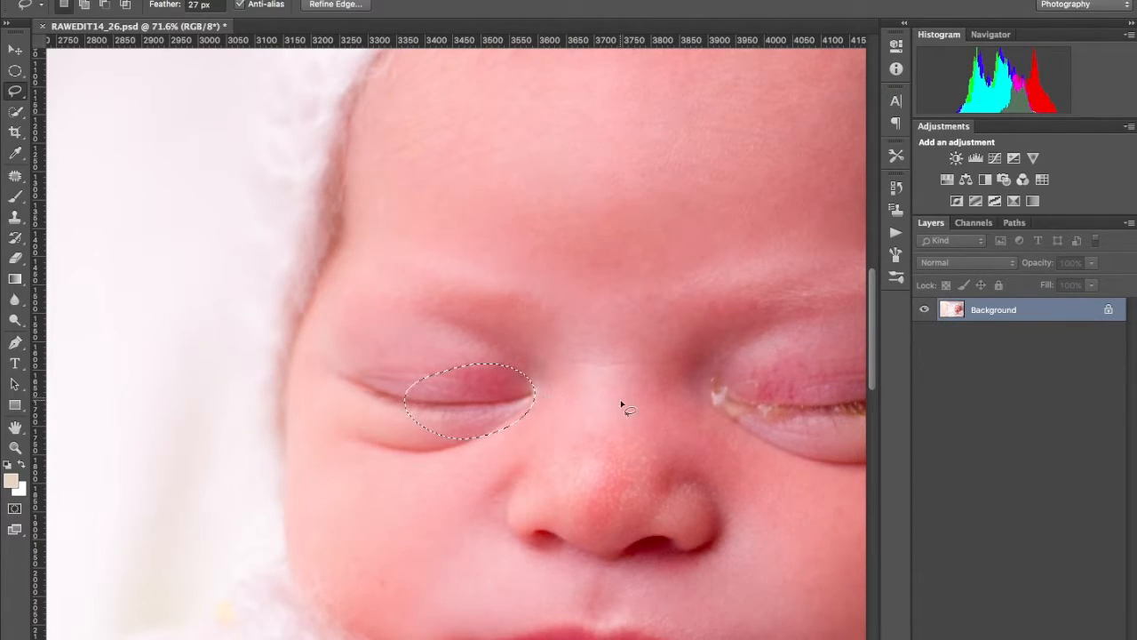
# Copy the selected eye to a new layer and flip the copy horizontally.
pyautogui.hotkey('ctrl', 'j')
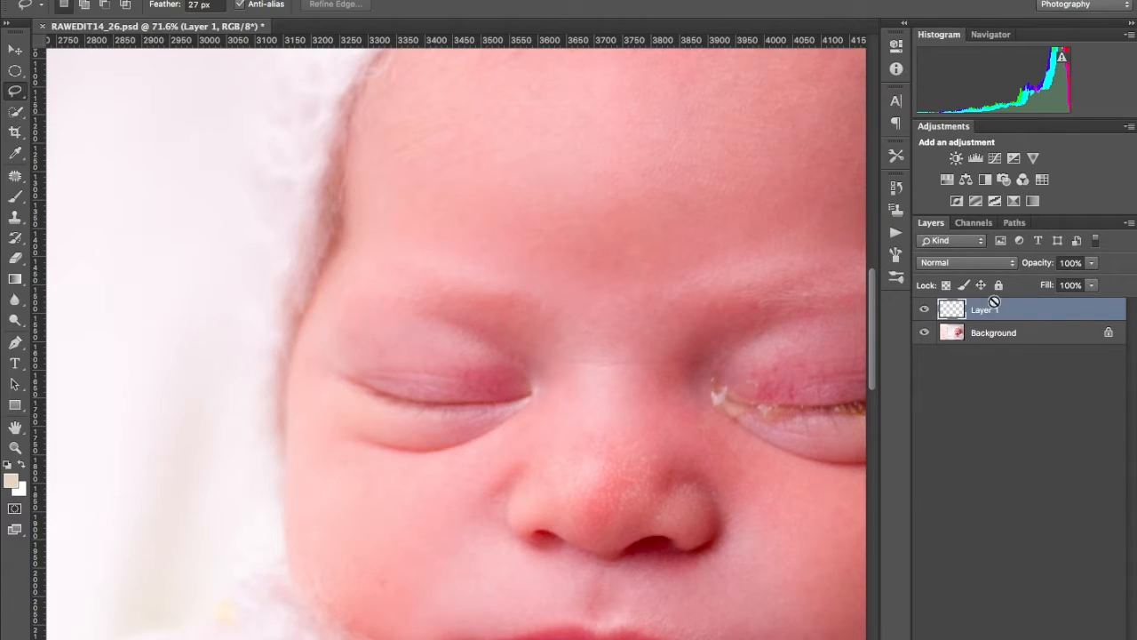
pyautogui.hotkey('ctrl', 'j')
pyautogui.hotkey('ctrl', 'z')
pyautogui.hotkey('ctrl', 't')
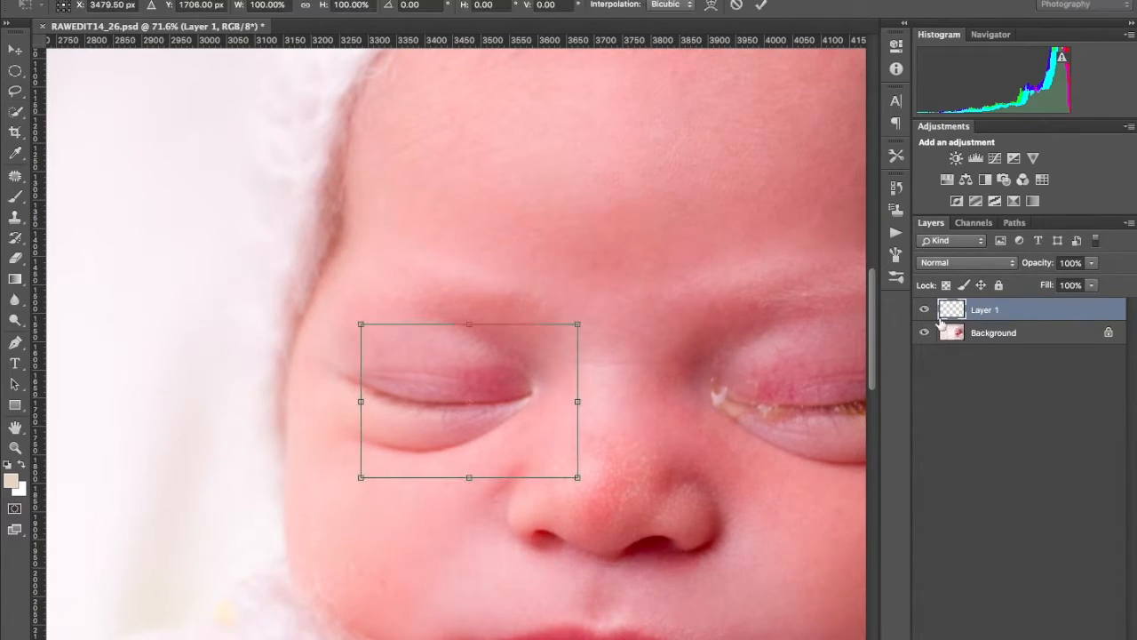
pyautogui.rightClick(498, 349)
pyautogui.click(545, 546)
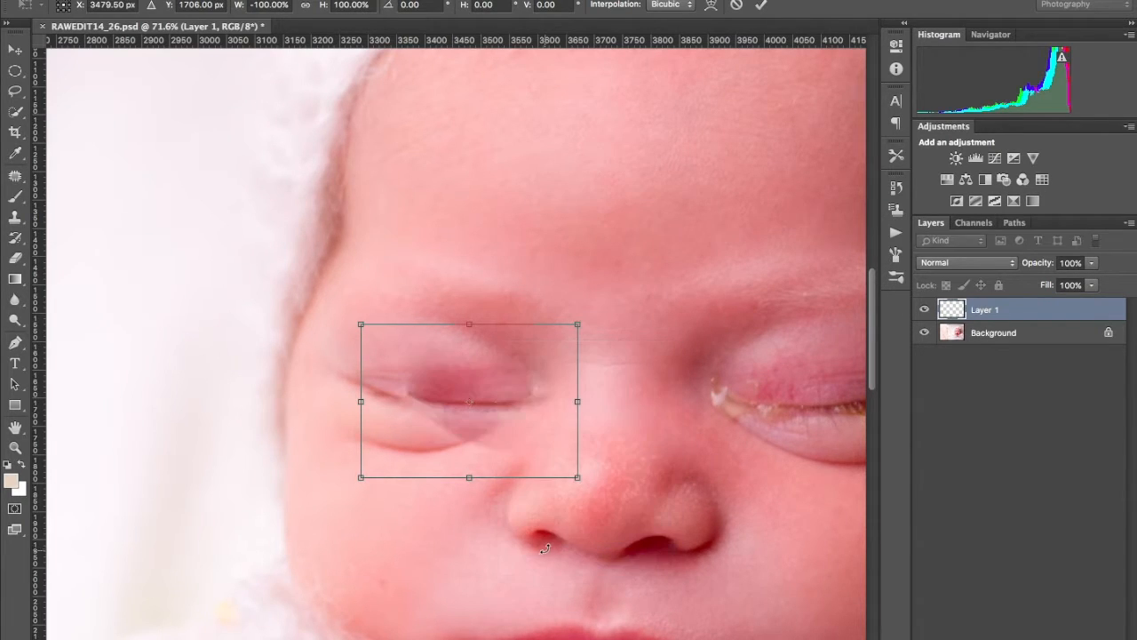
# Position the flipped eye copy over the crusted inner part of the right-hand eye and apply the transformation.
pyautogui.moveTo(461, 398); pyautogui.dragTo(685, 419)
pyautogui.hscroll(5, 685, 419)
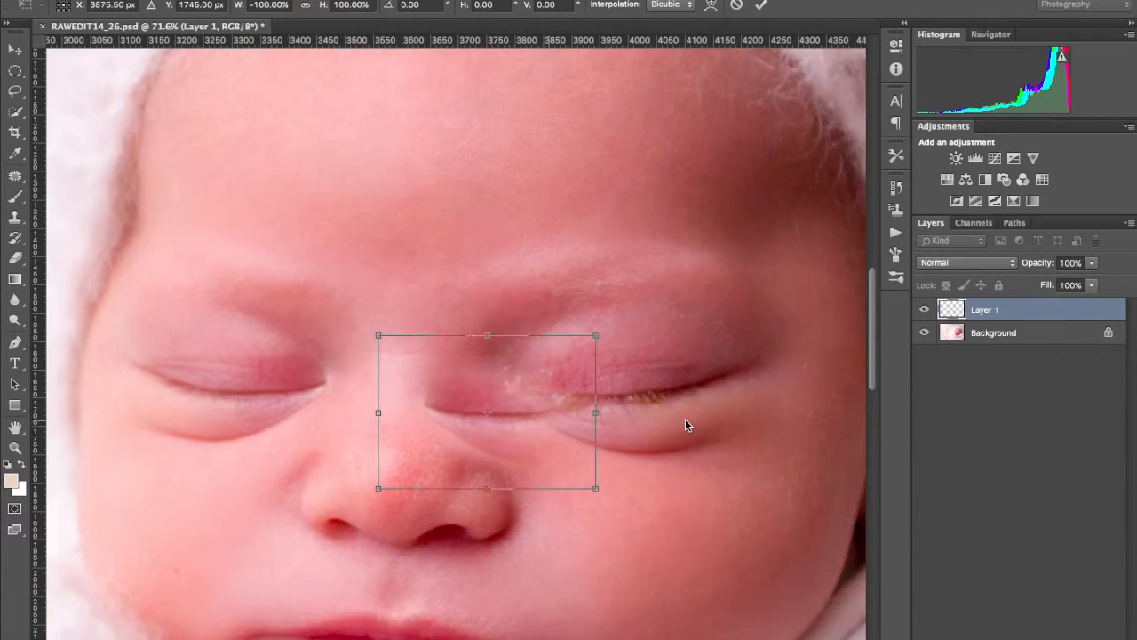
pyautogui.moveTo(507, 426); pyautogui.dragTo(520, 390)
pyautogui.moveTo(651, 296); pyautogui.dragTo(651, 295)
pyautogui.moveTo(580, 349); pyautogui.dragTo(578, 348)
pyautogui.press('Return')
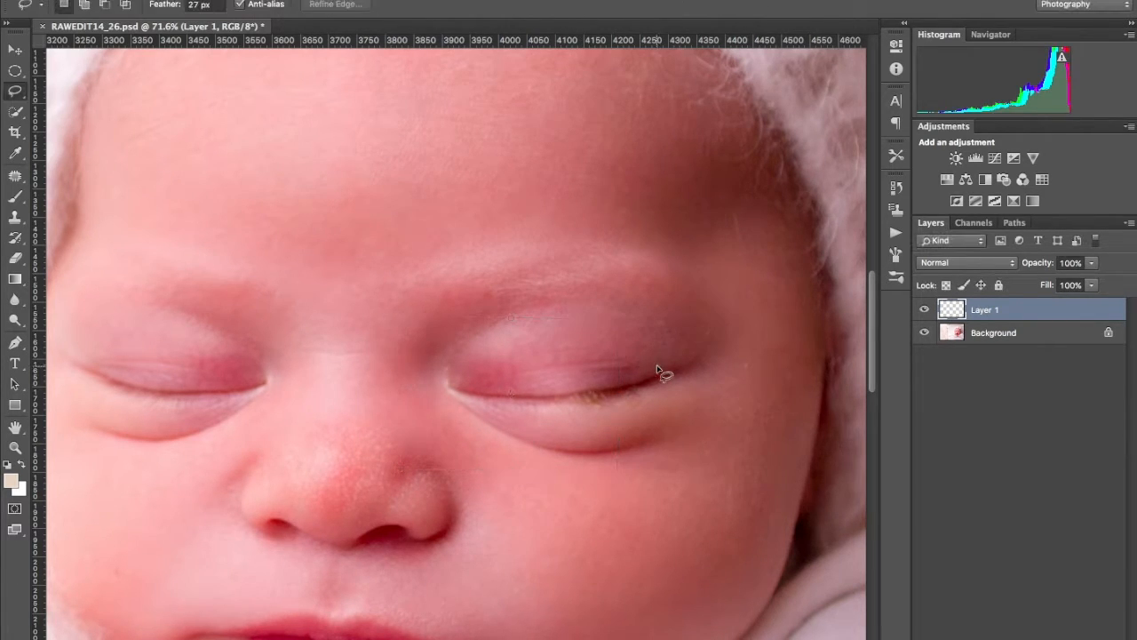
# Hide and show Layer 1 to compare the face without and with the eye copy.
pyautogui.scroll(-3, 771, 306)
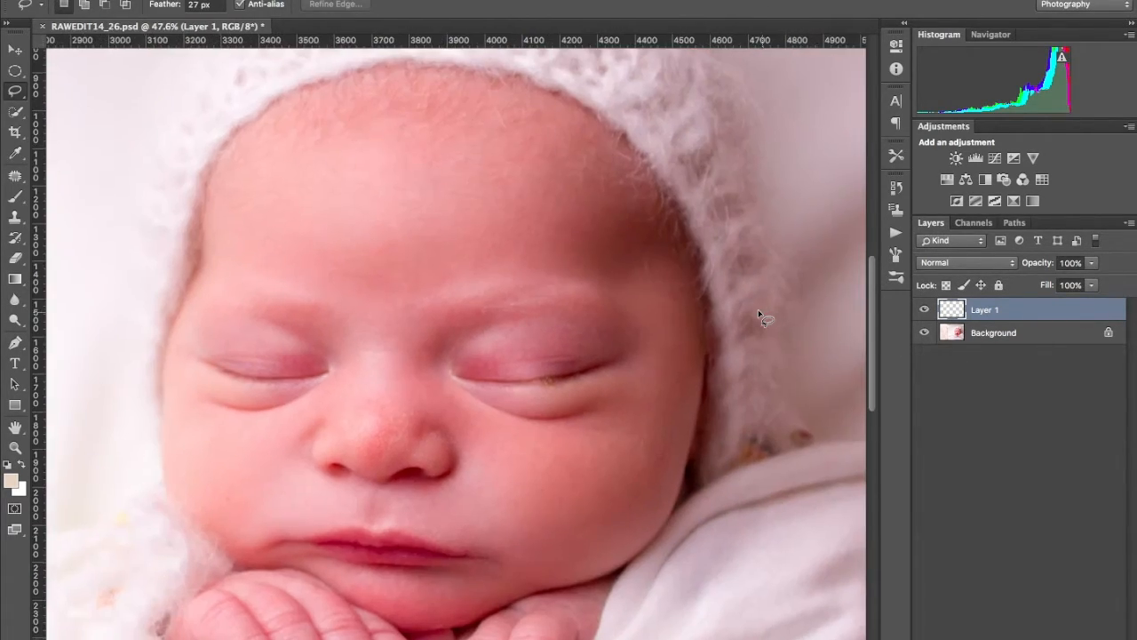
pyautogui.click(925, 311)
pyautogui.click(925, 311)
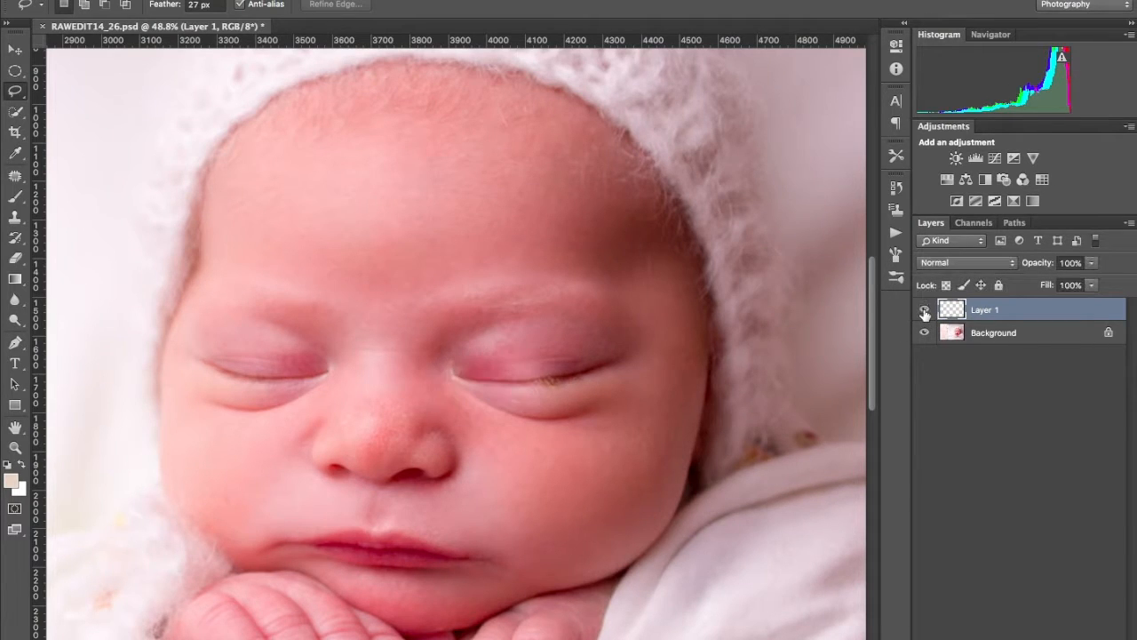
# Activate the Patch tool and flatten Layer 1 into the Background.
pyautogui.scroll(4, 576, 300)
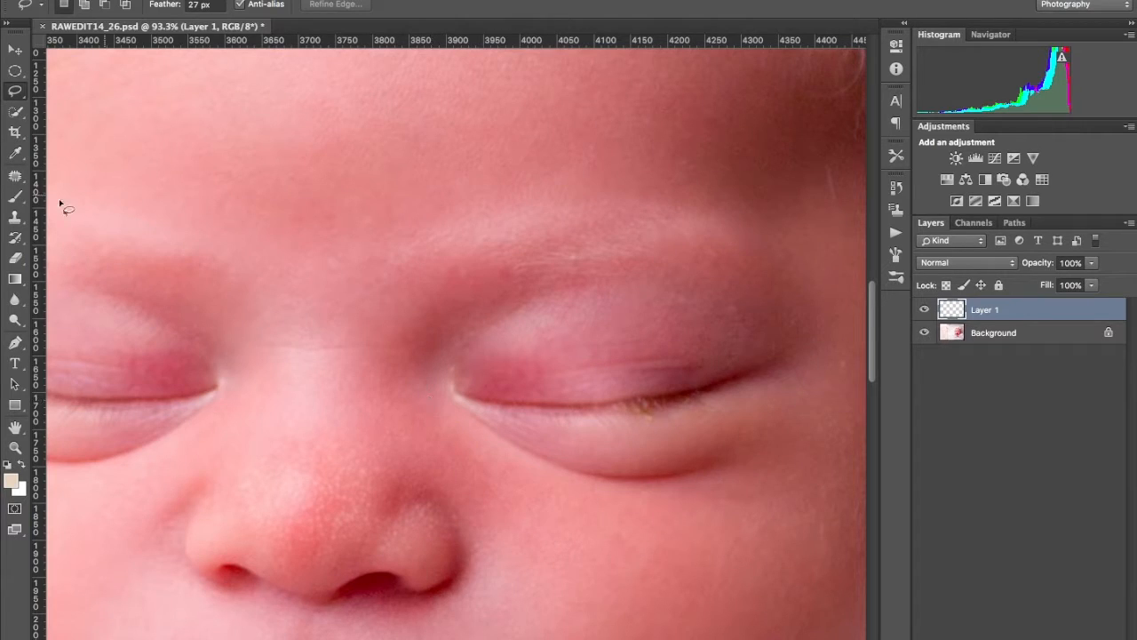
pyautogui.click(14, 174)
pyautogui.rightClick(1003, 337)
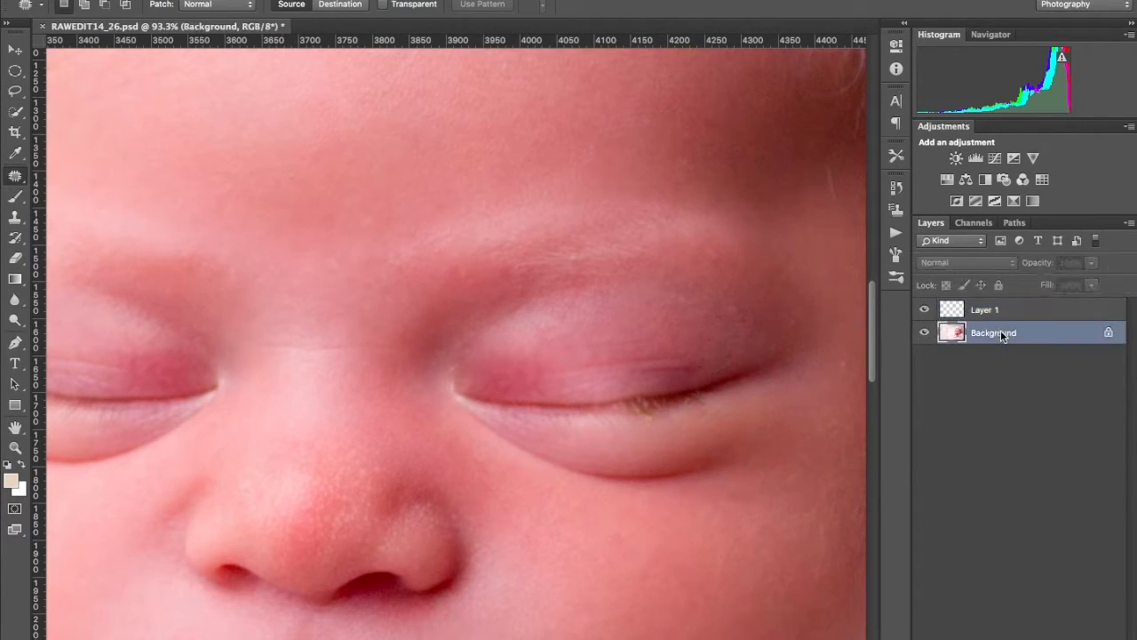
pyautogui.click(933, 454)
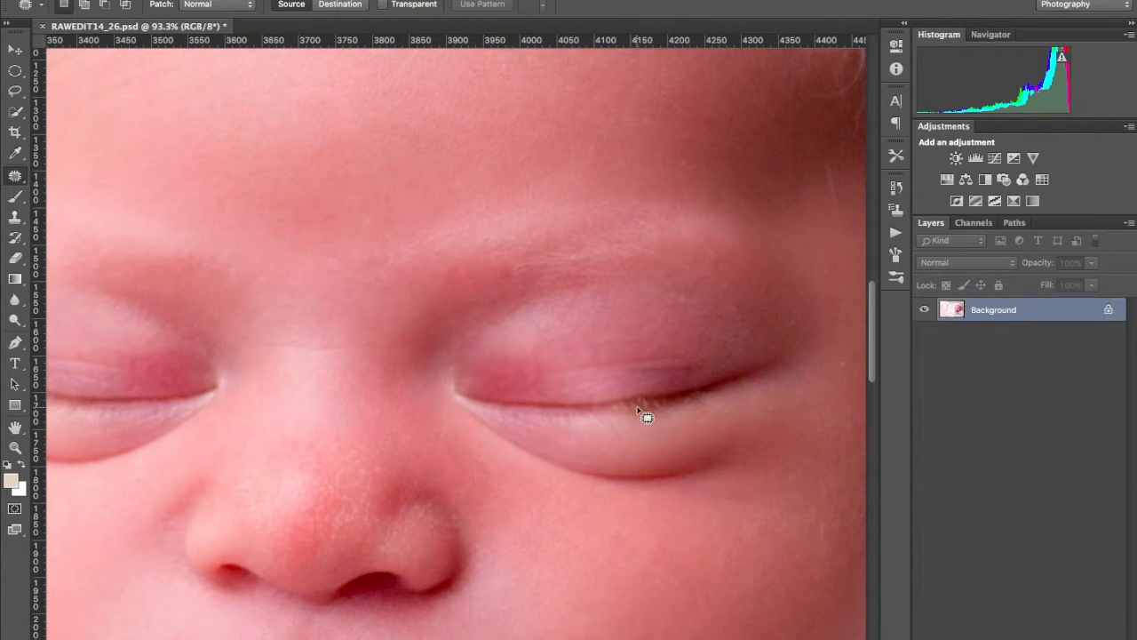
# Patch the leftover edge at the inner corner of the right-hand eye with two small patches.
pyautogui.moveTo(465, 380)
pyautogui.mouseDown()
pyautogui.moveTo(442, 362)
pyautogui.moveTo(440, 396)
pyautogui.moveTo(456, 422)
pyautogui.moveTo(468, 418)
pyautogui.moveTo(440, 386)
pyautogui.mouseUp()
pyautogui.click(490, 452)
pyautogui.moveTo(459, 375)
pyautogui.mouseDown()
pyautogui.moveTo(472, 384)
pyautogui.moveTo(460, 393)
pyautogui.moveTo(492, 376)
pyautogui.mouseUp()
pyautogui.click(479, 426)
# Try to patch the yellow crust on the right-hand eye's lash line with lash line further out.
pyautogui.moveTo(657, 398)
pyautogui.mouseDown()
pyautogui.moveTo(602, 406)
pyautogui.moveTo(630, 422)
pyautogui.moveTo(660, 417)
pyautogui.moveTo(662, 402)
pyautogui.moveTo(643, 404)
pyautogui.moveTo(680, 403)
pyautogui.mouseUp()
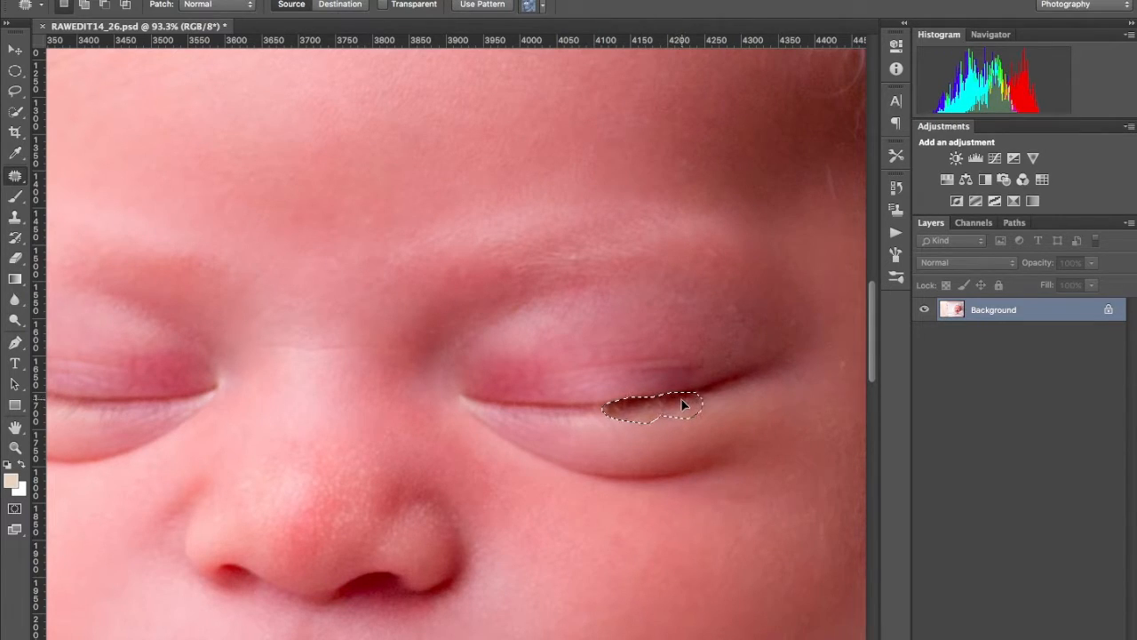
pyautogui.moveTo(680, 399); pyautogui.dragTo(708, 399)
pyautogui.press('super+d')
pyautogui.press('super+alt+z')
pyautogui.press('super+alt+z')
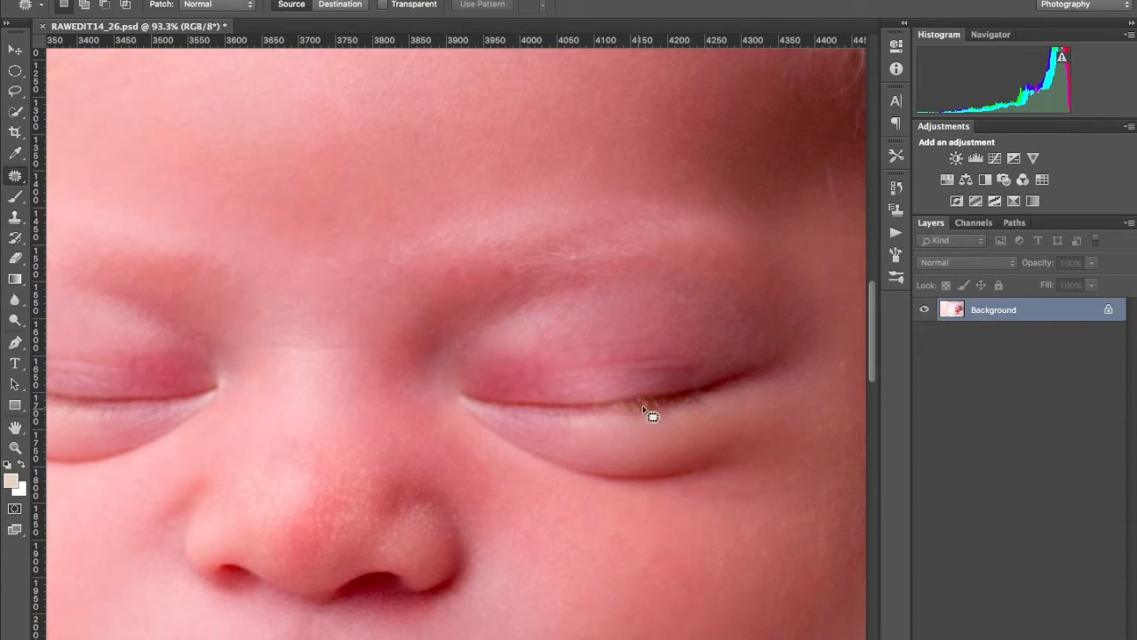
# Clone clean lash line over the yellow crust on the right-hand eye using a soft 38 px Clone Stamp at 24% opacity.
pyautogui.click(15, 216)
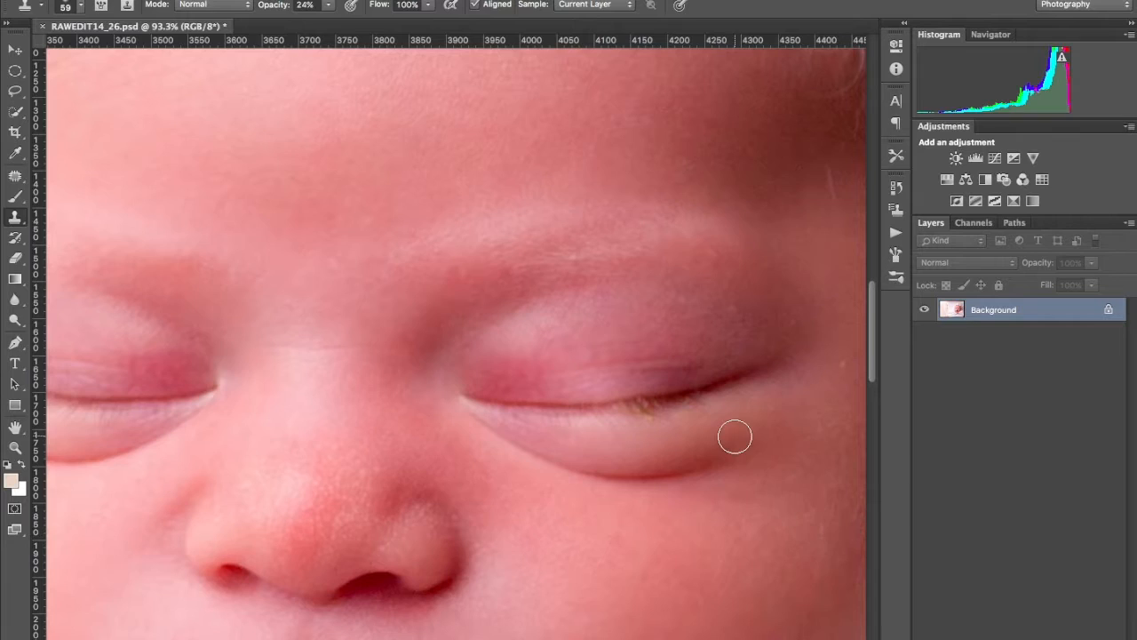
pyautogui.rightClick(792, 421)
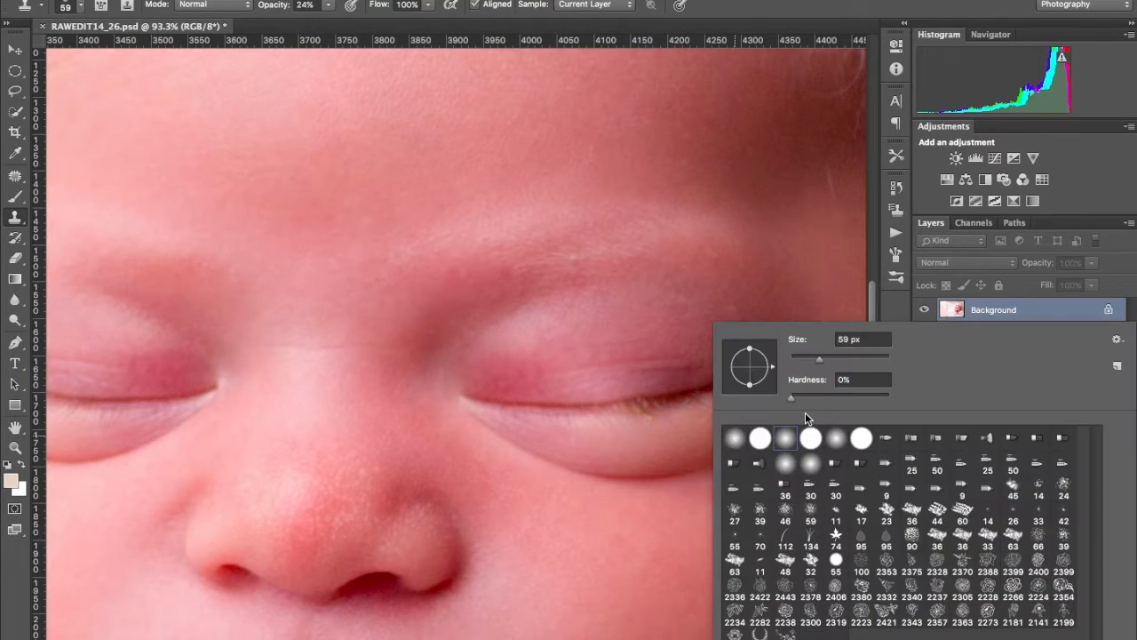
pyautogui.click(807, 360)
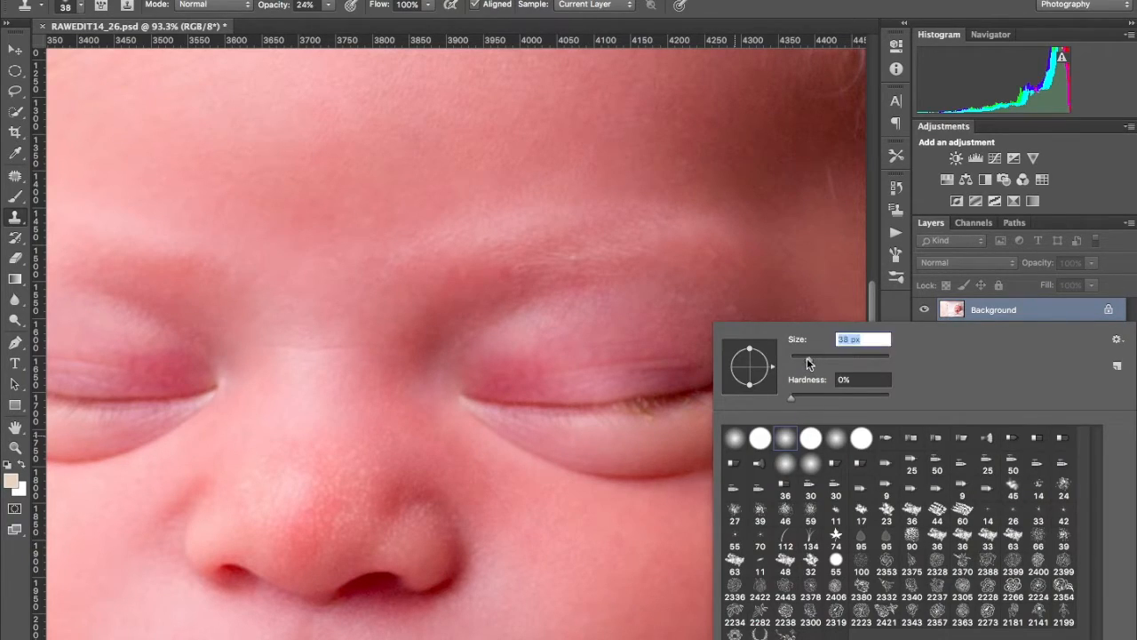
pyautogui.keyDown('alt'); pyautogui.click(678, 398); pyautogui.keyUp('alt')
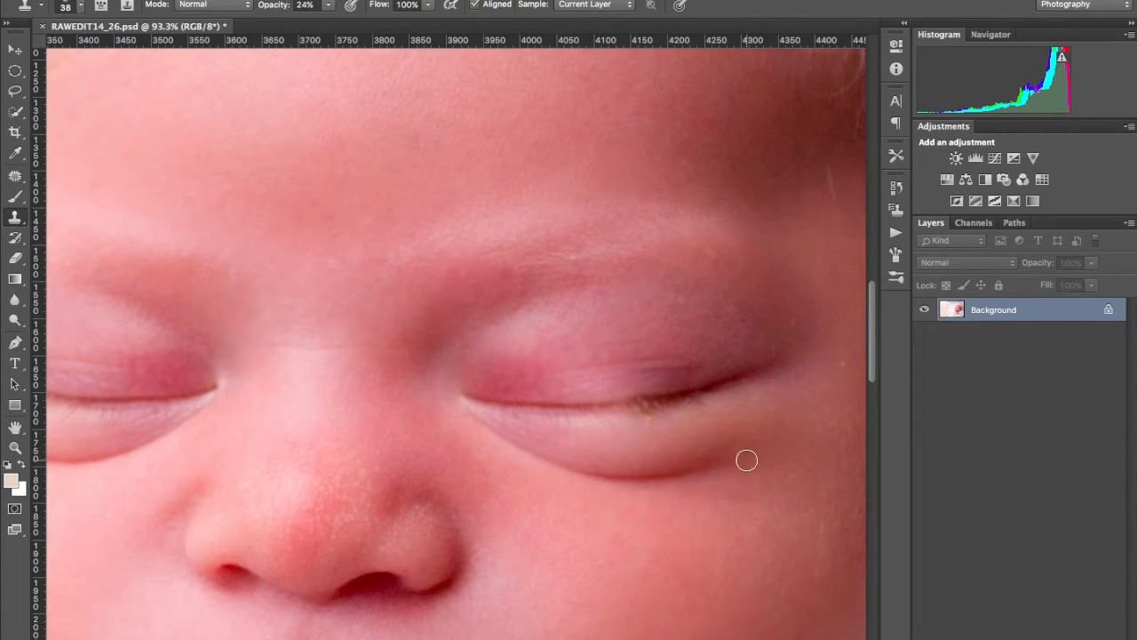
pyautogui.keyDown('alt'); pyautogui.click(662, 400); pyautogui.keyUp('alt')
pyautogui.rightClick(633, 400)
pyautogui.press('Escape')
pyautogui.rightClick(631, 405)
pyautogui.press('Escape')
pyautogui.moveTo(637, 404); pyautogui.dragTo(594, 409)
# Resample the clean lash line beside the crust and clone away the remaining yellow traces.
pyautogui.keyDown('alt'); pyautogui.click(667, 399); pyautogui.keyUp('alt')
pyautogui.scroll(-1, 711, 347)
pyautogui.scroll(2, 734, 328)
pyautogui.keyDown('alt'); pyautogui.click(653, 397); pyautogui.keyUp('alt')
# Examine the retouched eye, the whole face and the full photo for areas that still need correction.
pyautogui.scroll(-5, 734, 407)
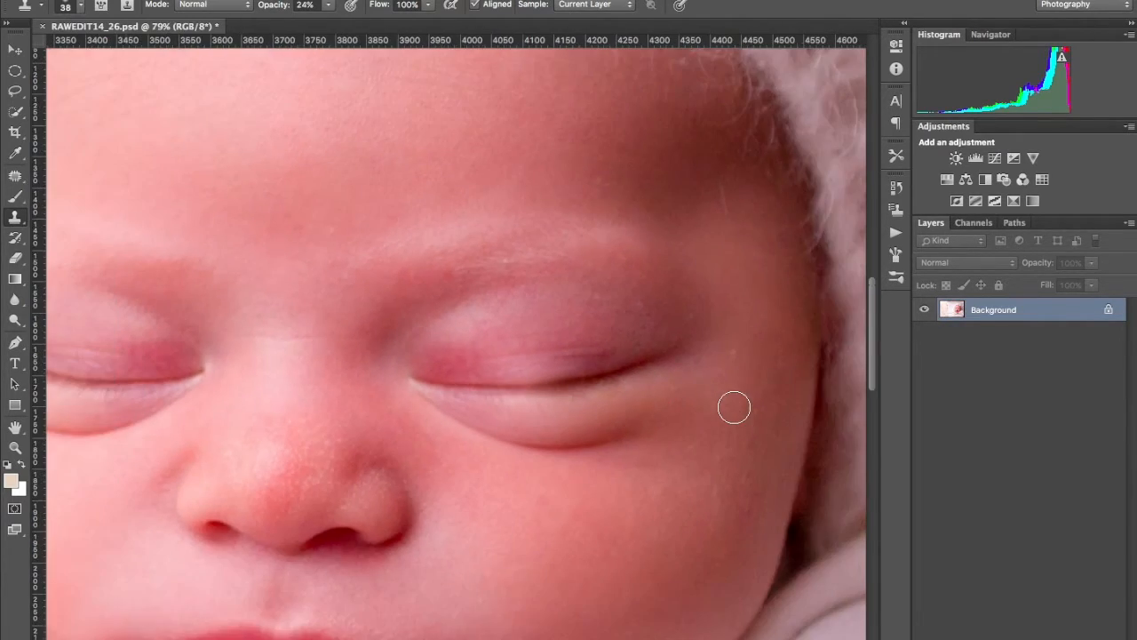
pyautogui.scroll(-4, 734, 407)
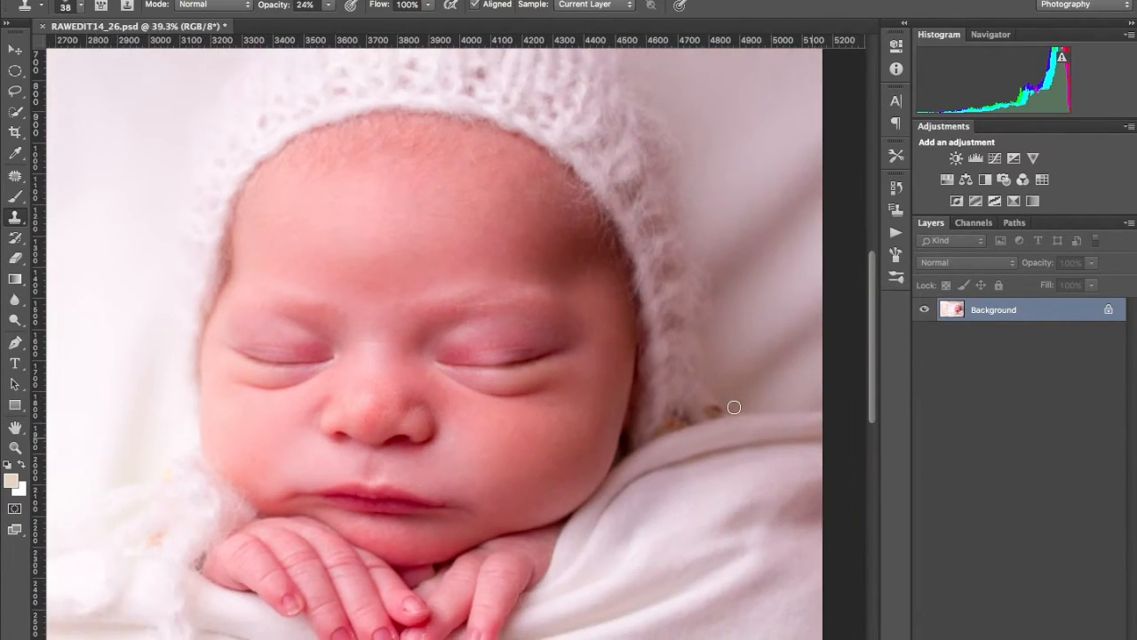
pyautogui.scroll(-4, 734, 407)
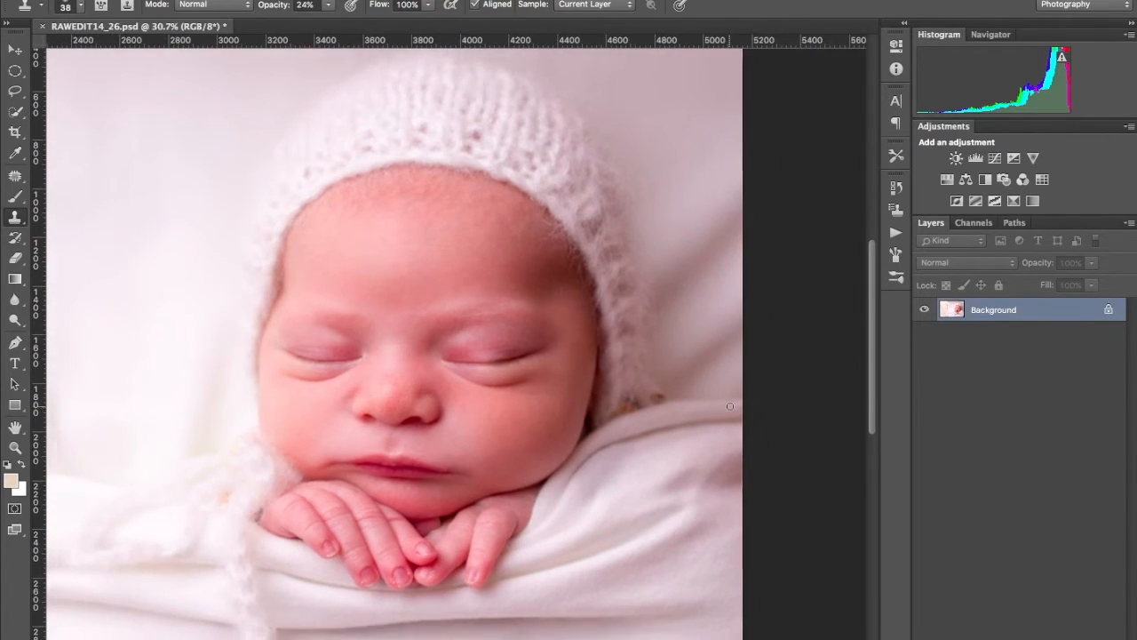
pyautogui.scroll(-2, 730, 407)
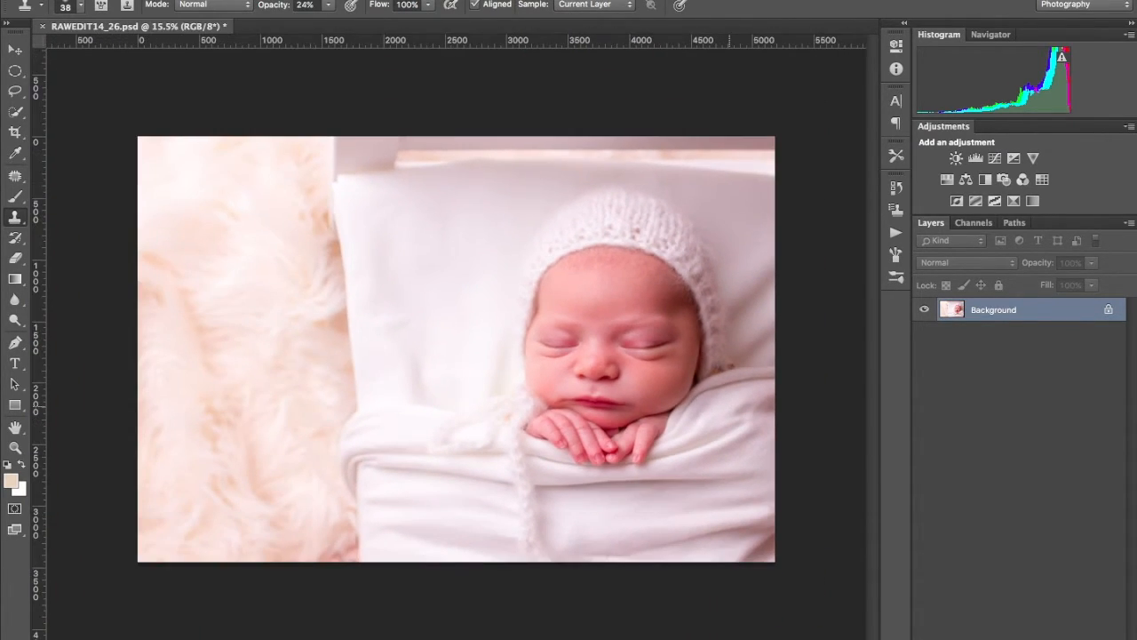
pyautogui.scroll(3, 662, 299)
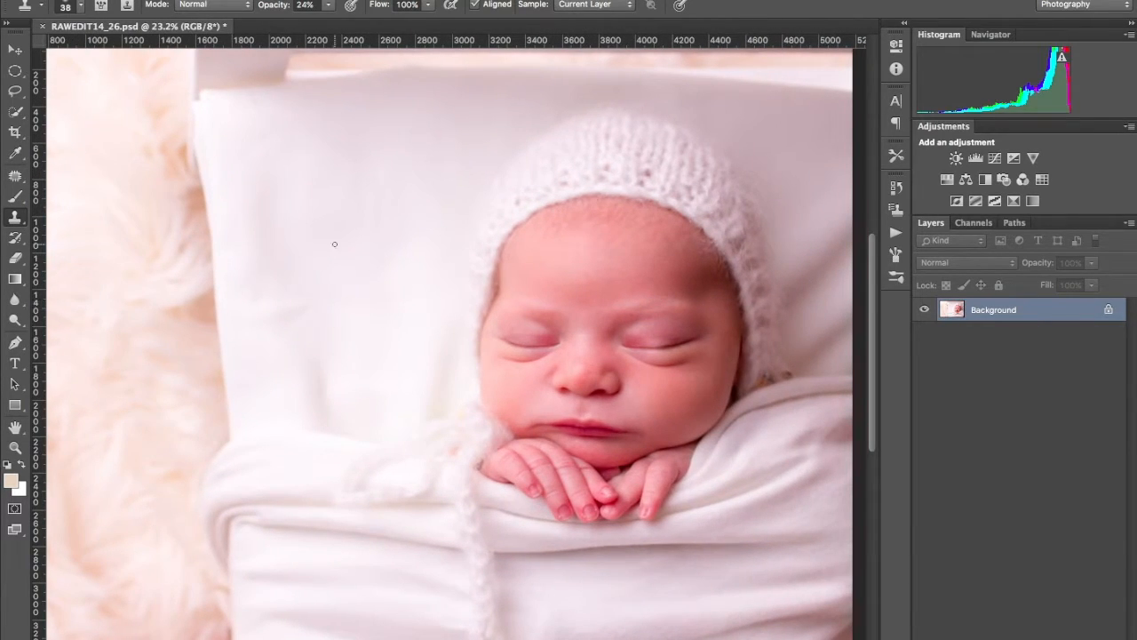
pyautogui.scroll(-3, 698, 378)
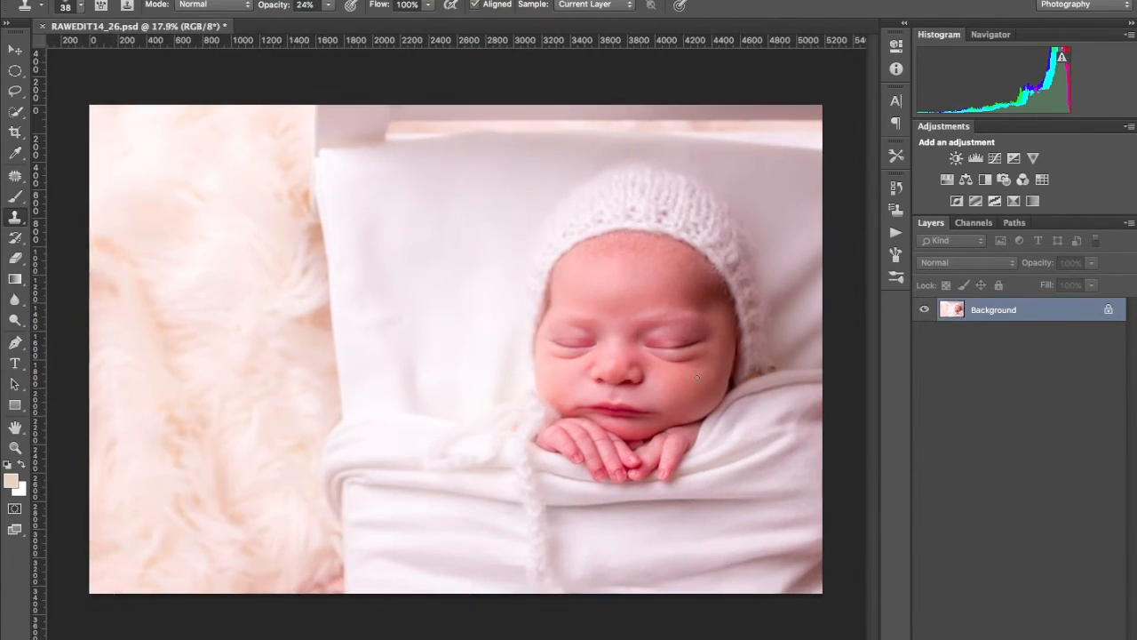
pyautogui.scroll(4, 698, 377)
pyautogui.scroll(-3, 697, 378)
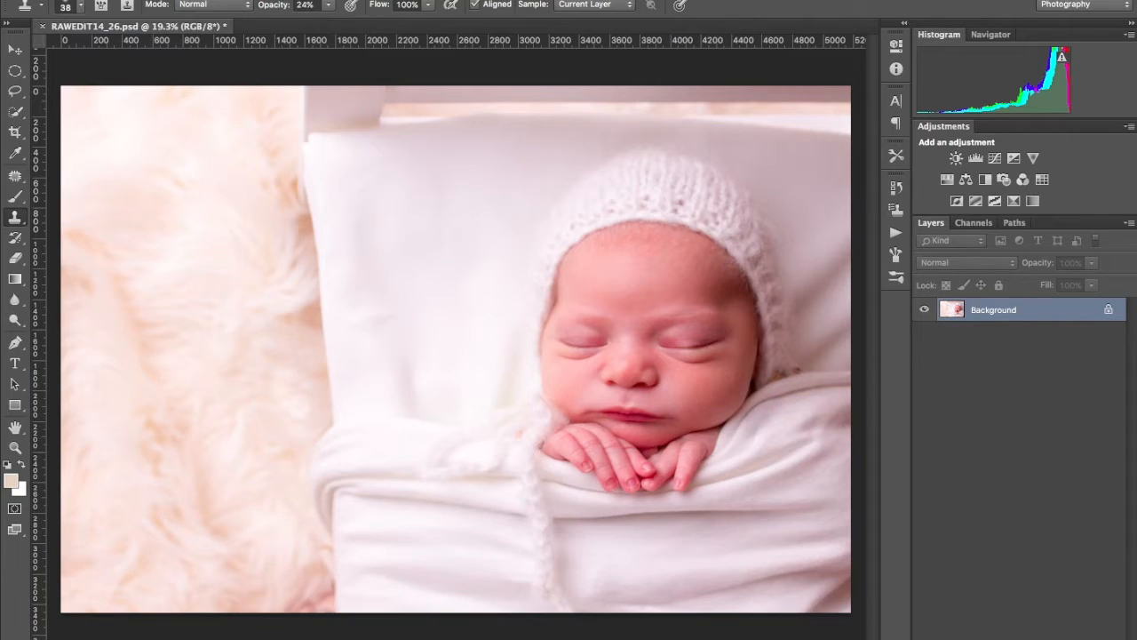
# Open Liquify and push the white sheet's edge beside the fur inward using a Forward Warp brush of size 2174.
pyautogui.click(366, 0)
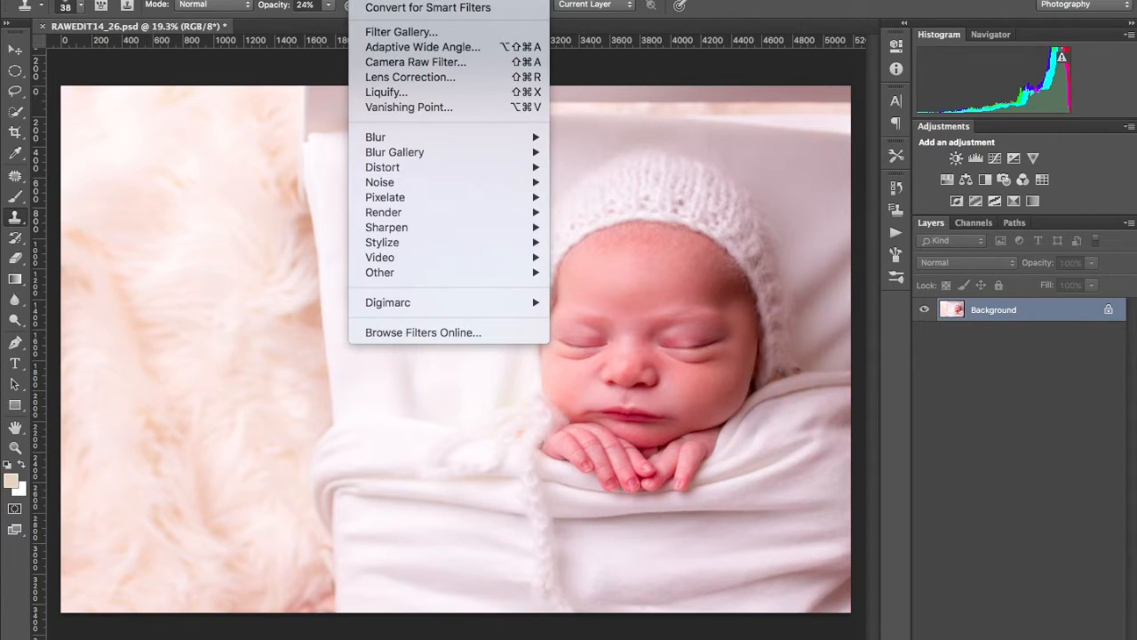
pyautogui.click(391, 91)
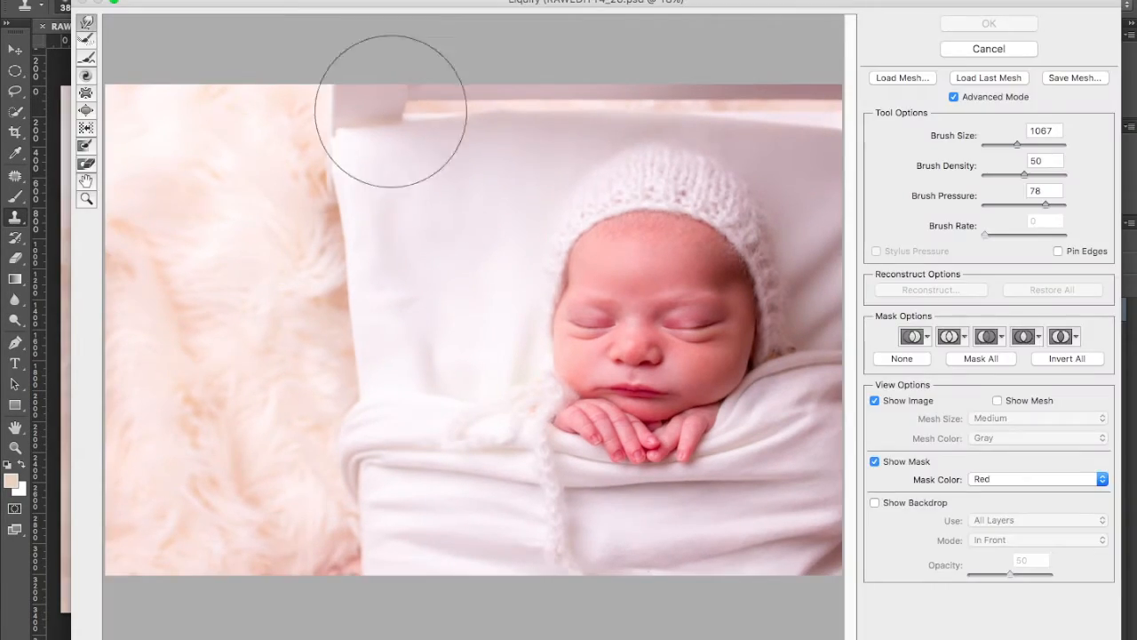
pyautogui.moveTo(327, 152)
pyautogui.mouseDown()
pyautogui.moveTo(337, 152)
pyautogui.moveTo(329, 170)
pyautogui.moveTo(355, 172)
pyautogui.moveTo(377, 149)
pyautogui.mouseUp()
pyautogui.press('super+z')
pyautogui.press('alt+super+z')
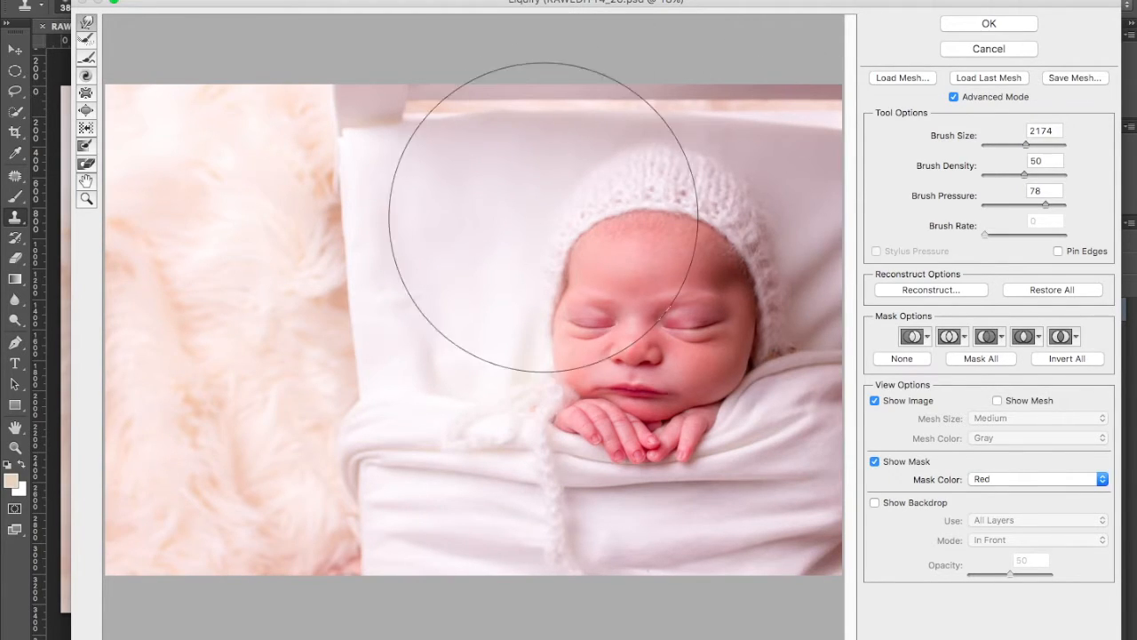
pyautogui.moveTo(343, 190); pyautogui.dragTo(337, 193)
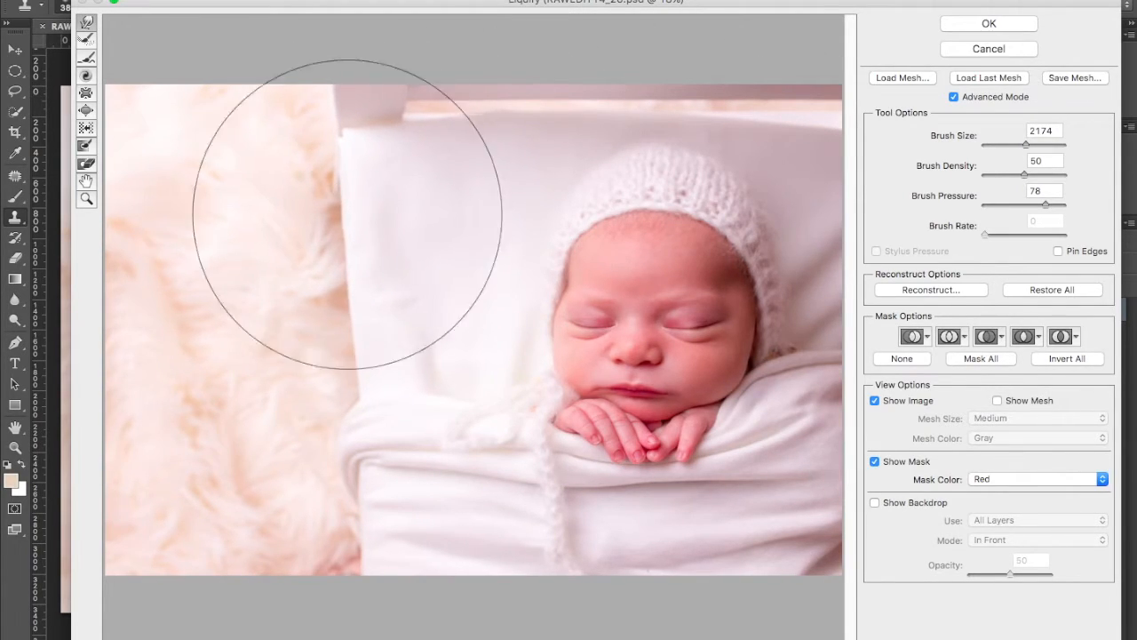
pyautogui.moveTo(337, 256); pyautogui.dragTo(350, 256)
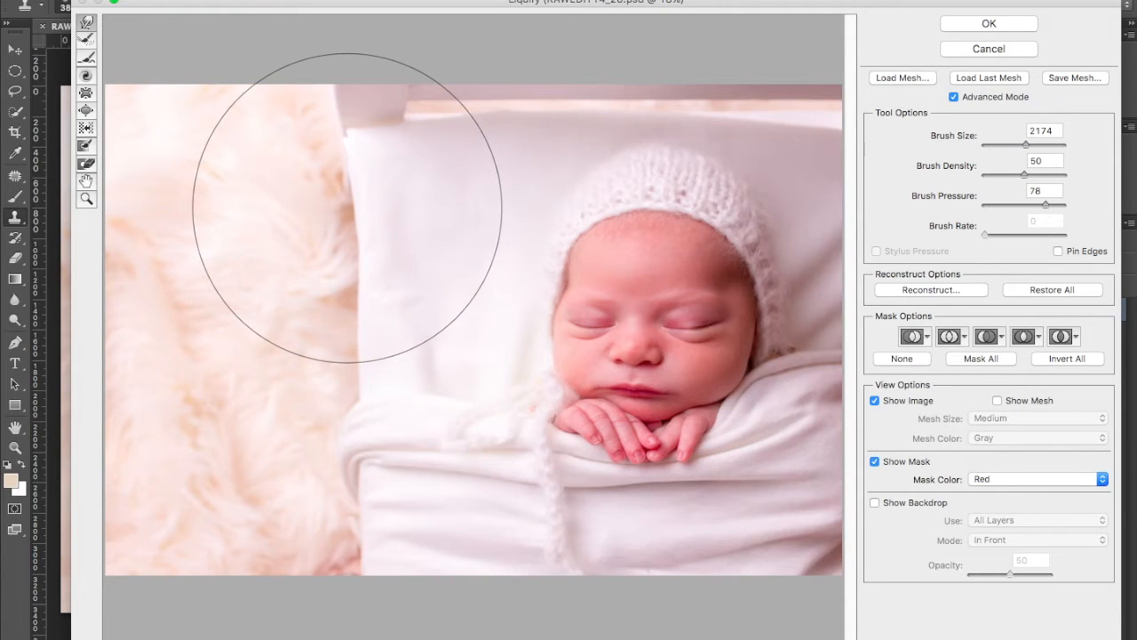
# Straighten the sheet's edge and upper corner with the Pucker tool at size 609, density 22 and rate 80, and apply Liquify.
pyautogui.click(85, 94)
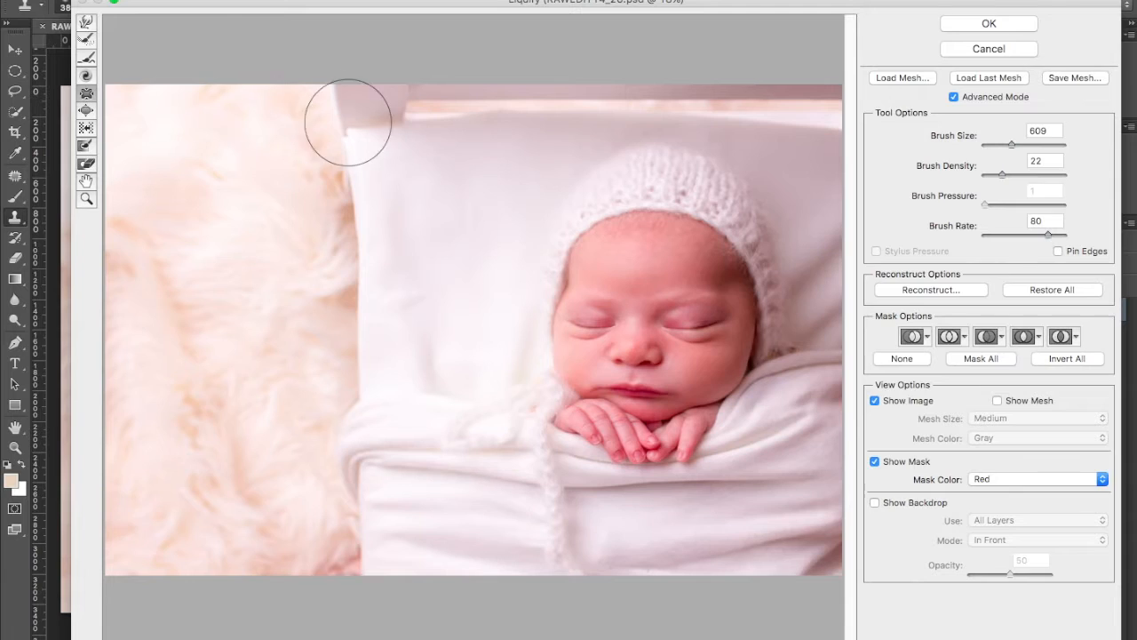
pyautogui.moveTo(351, 226)
pyautogui.mouseDown()
pyautogui.moveTo(357, 393)
pyautogui.moveTo(350, 126)
pyautogui.moveTo(366, 333)
pyautogui.moveTo(358, 382)
pyautogui.moveTo(352, 130)
pyautogui.moveTo(359, 247)
pyautogui.moveTo(339, 83)
pyautogui.moveTo(331, 108)
pyautogui.moveTo(356, 103)
pyautogui.moveTo(355, 63)
pyautogui.moveTo(358, 112)
pyautogui.mouseUp()
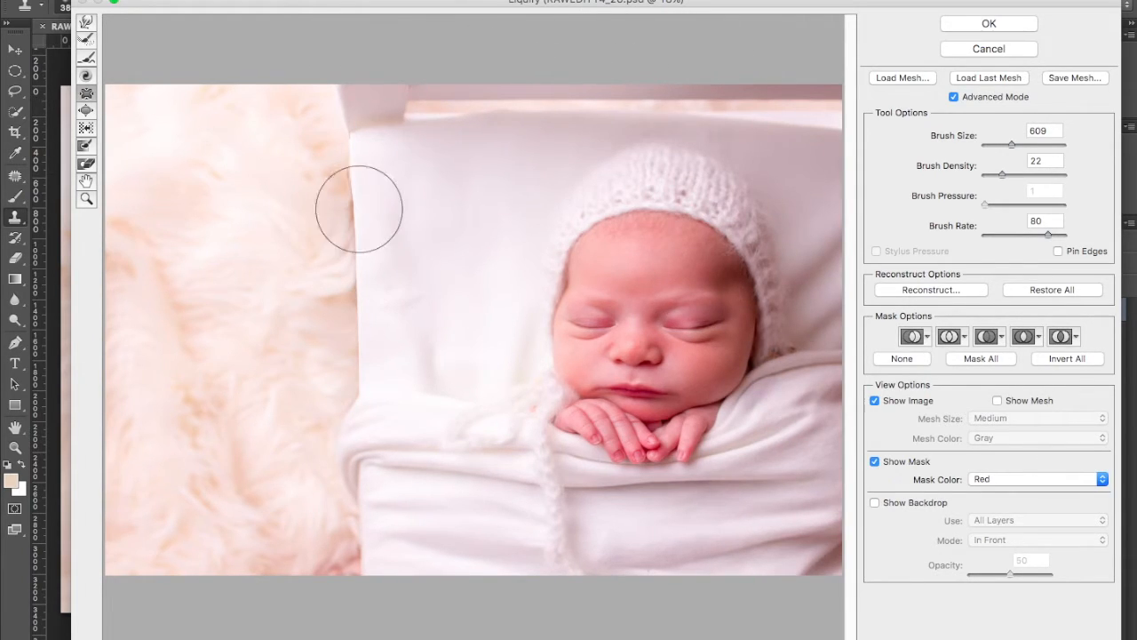
pyautogui.moveTo(357, 184)
pyautogui.mouseDown()
pyautogui.moveTo(347, 132)
pyautogui.moveTo(348, 204)
pyautogui.moveTo(378, 291)
pyautogui.moveTo(350, 178)
pyautogui.moveTo(357, 135)
pyautogui.mouseUp()
pyautogui.press('super+z')
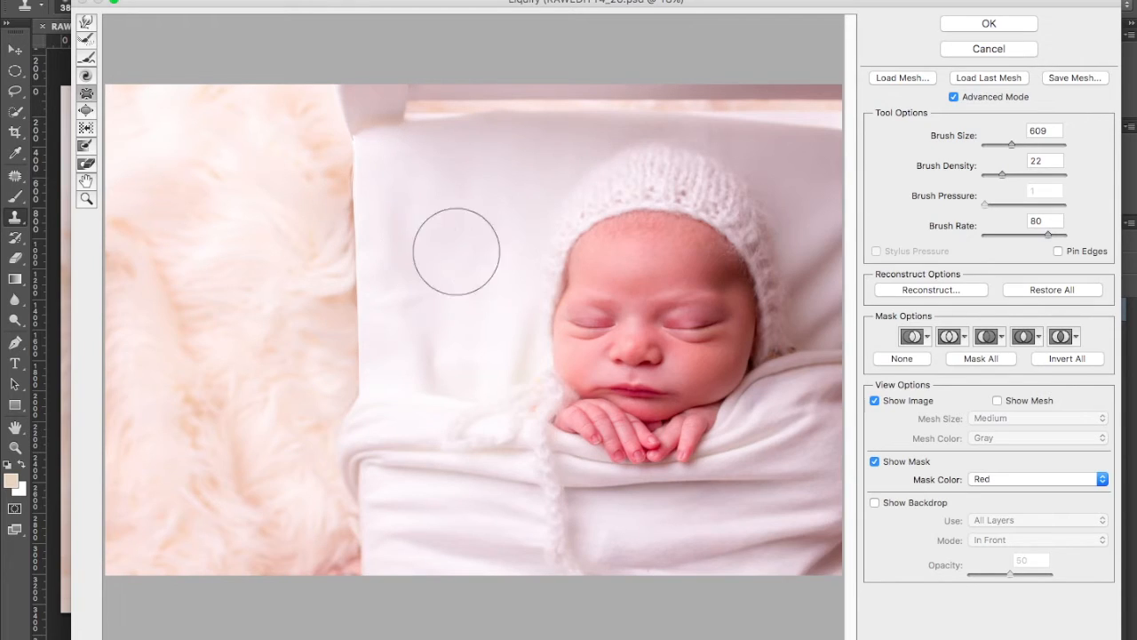
pyautogui.moveTo(447, 116)
pyautogui.mouseDown()
pyautogui.moveTo(510, 111)
pyautogui.moveTo(446, 119)
pyautogui.moveTo(534, 116)
pyautogui.mouseUp()
pyautogui.press('super+z')
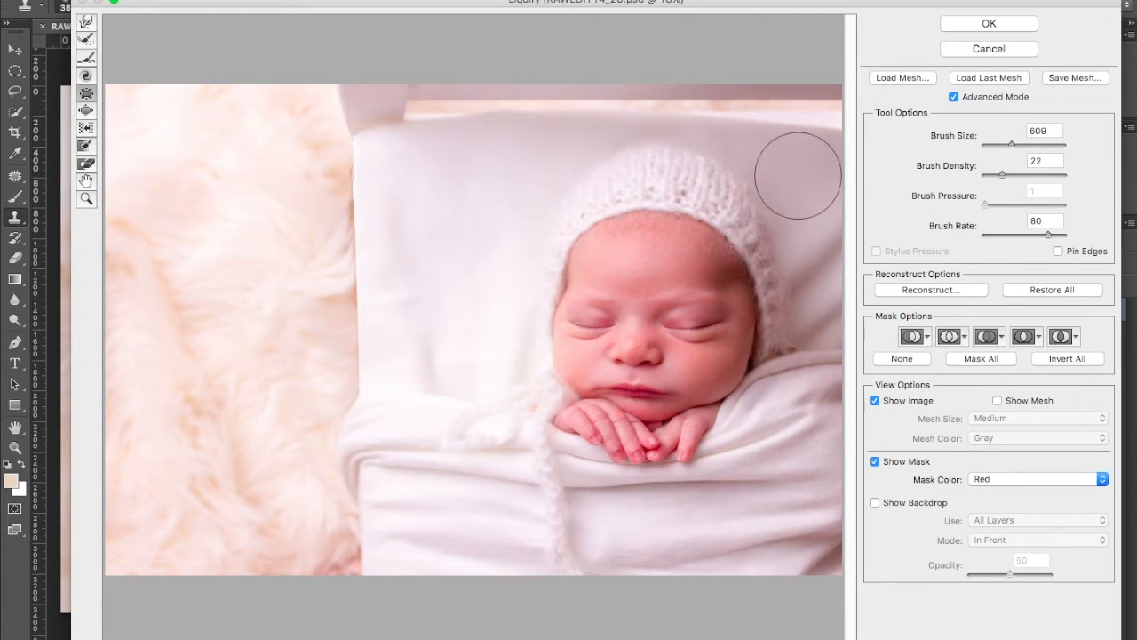
pyautogui.click(988, 24)
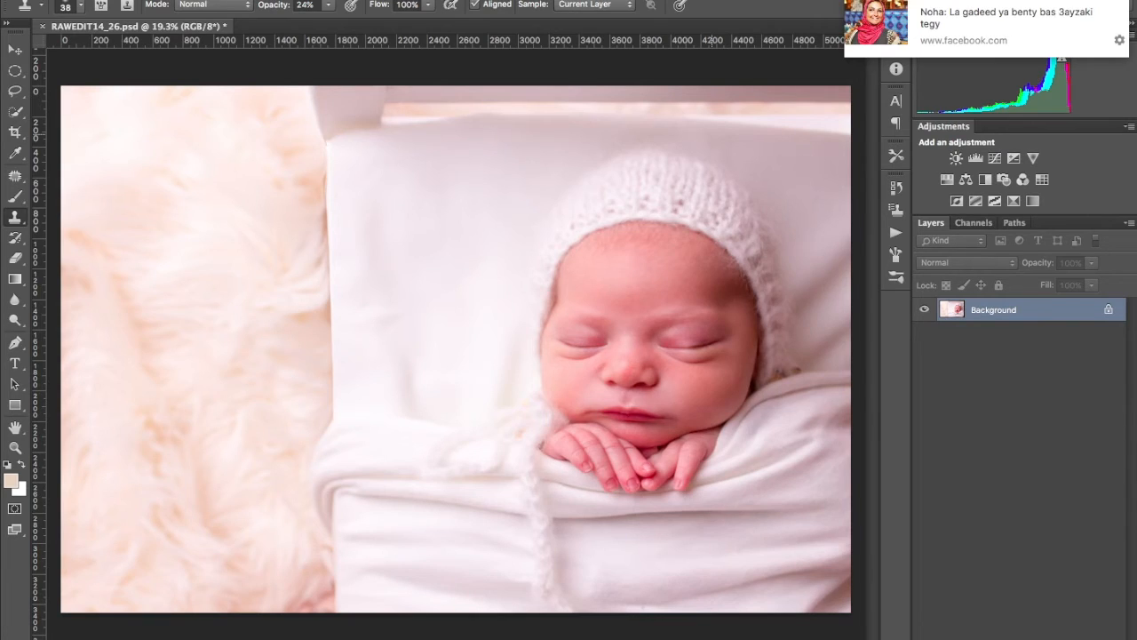
# Compare the sheet's edge before and after Liquify, keep the corrected version, and dismiss the notification.
pyautogui.press('super+z')
pyautogui.press('super+z')
pyautogui.press('super+z')
pyautogui.press('super+z')
pyautogui.click(1121, 3)
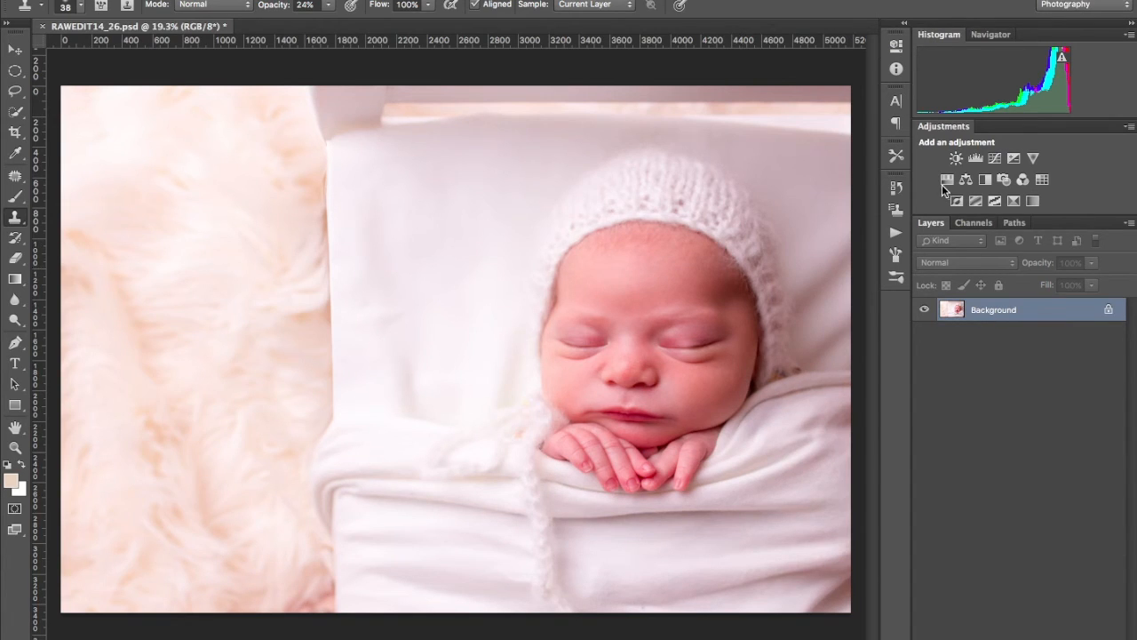
# Add a Curves adjustment and brighten the forehead tones and the darker facial tones by sampling them on the image, mapping 125 to 140.
pyautogui.click(996, 158)
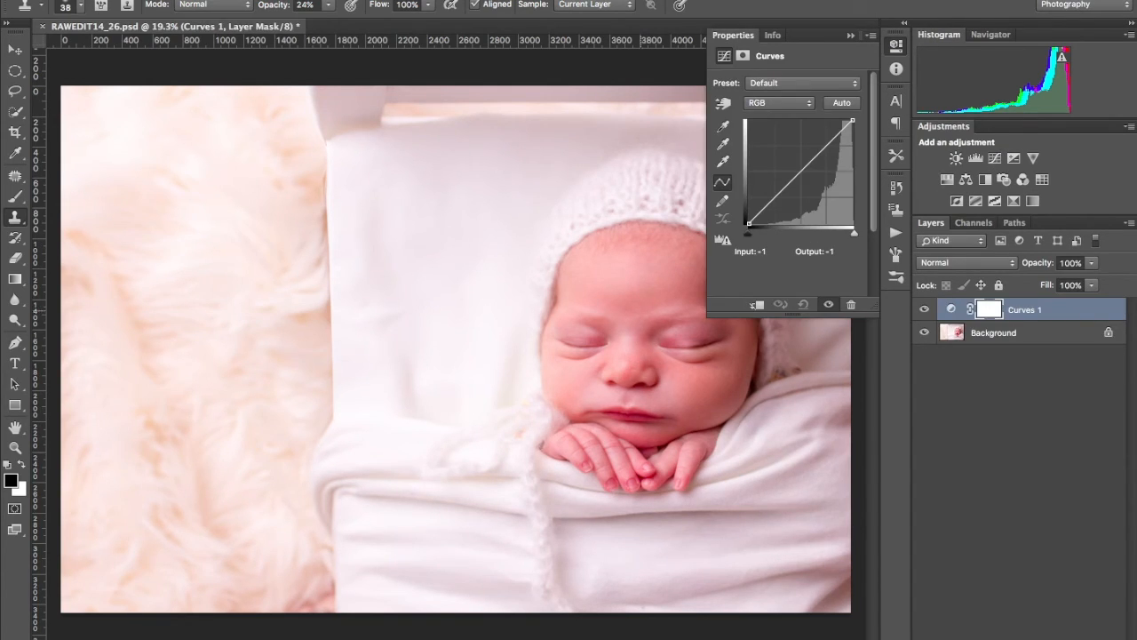
pyautogui.click(725, 104)
pyautogui.click(588, 281)
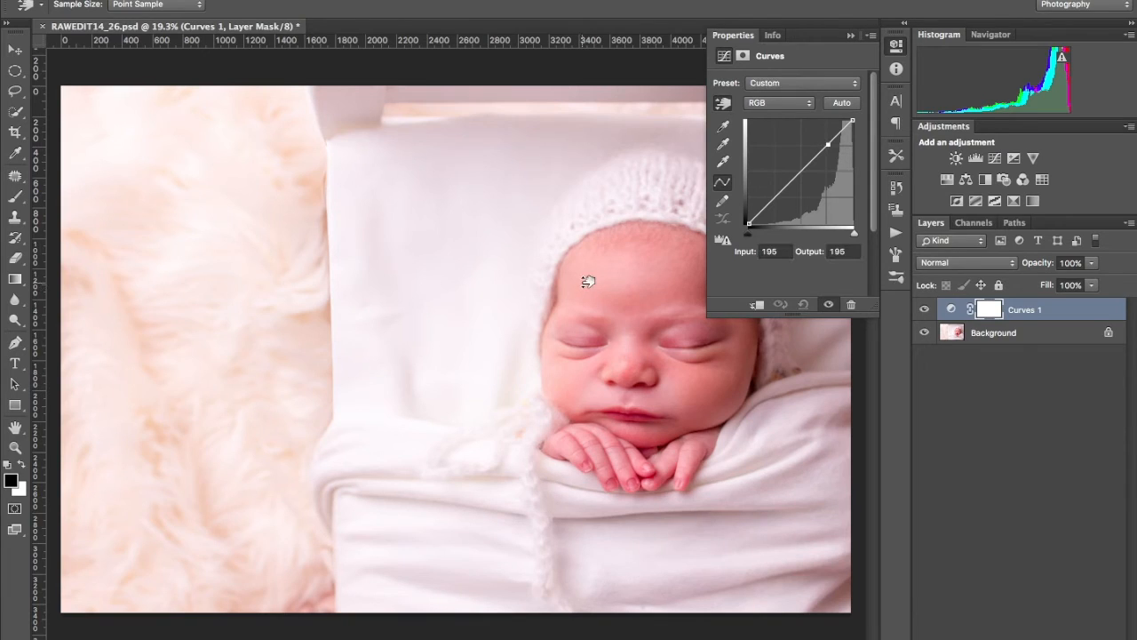
pyautogui.moveTo(588, 281); pyautogui.dragTo(588, 274)
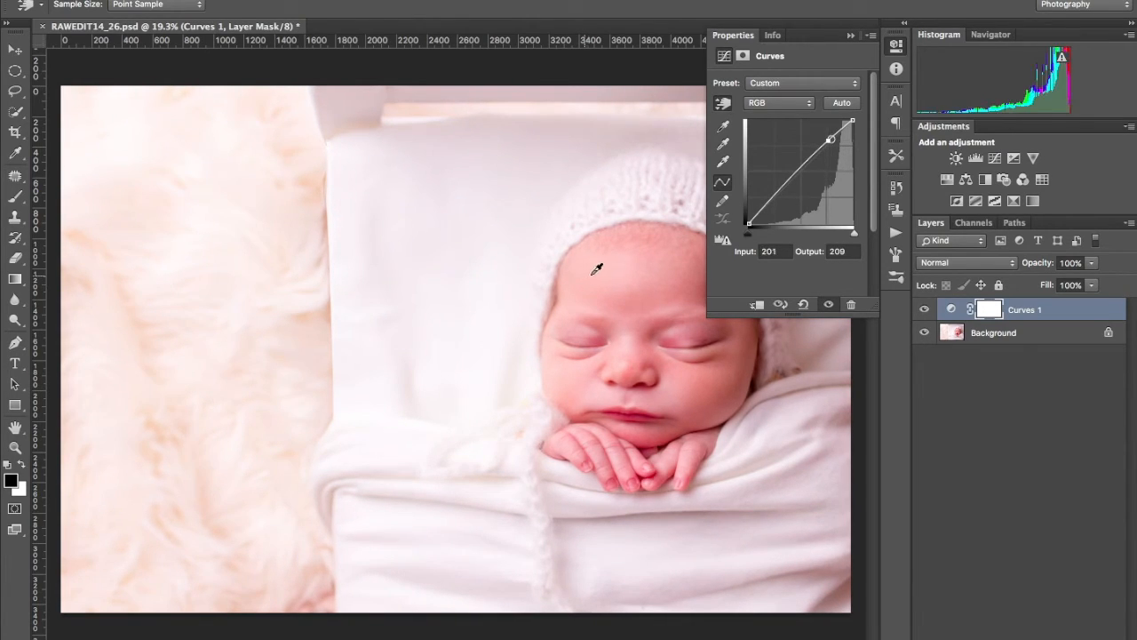
pyautogui.moveTo(721, 380); pyautogui.dragTo(723, 374)
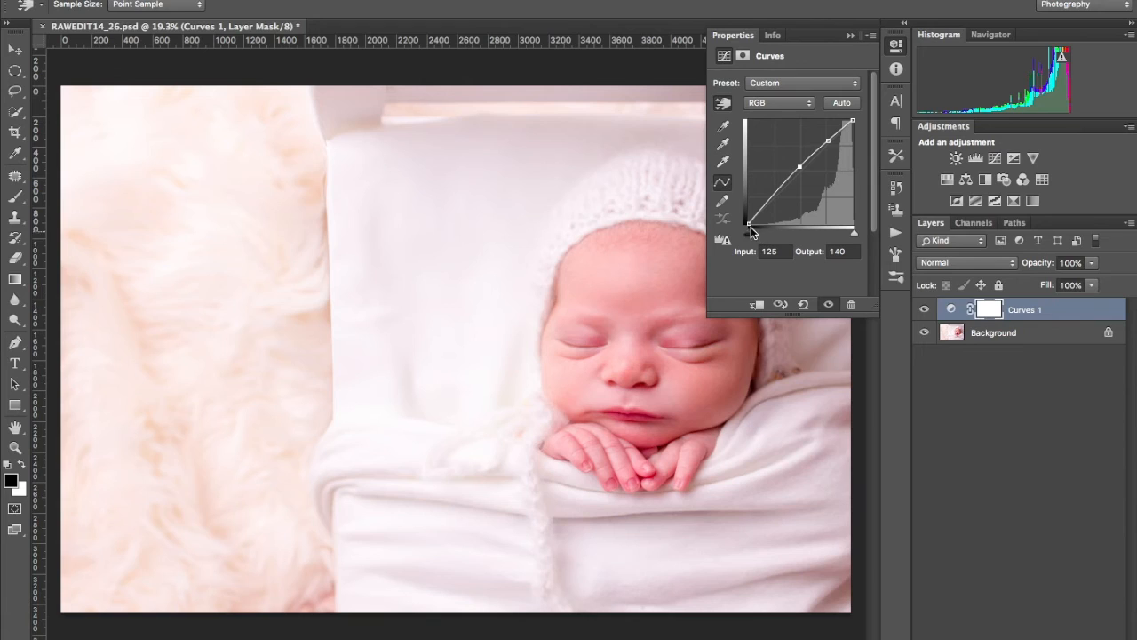
# Adjust the curve's black end point and slightly lower its white end point to soften the highlights.
pyautogui.moveTo(746, 216)
pyautogui.mouseDown()
pyautogui.moveTo(756, 227)
pyautogui.moveTo(747, 228)
pyautogui.mouseUp()
pyautogui.moveTo(749, 227); pyautogui.dragTo(741, 226)
pyautogui.moveTo(849, 119); pyautogui.dragTo(853, 125)
pyautogui.click(850, 36)
# Flatten the Curves adjustment into the Background layer.
pyautogui.press('super+minus')
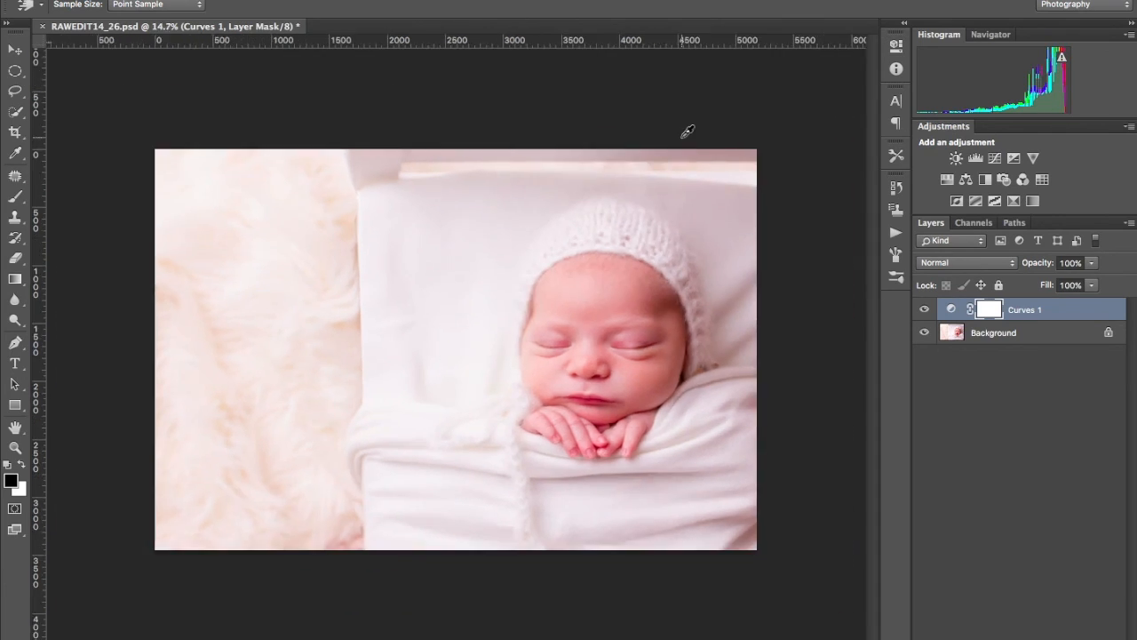
pyautogui.rightClick(1017, 344)
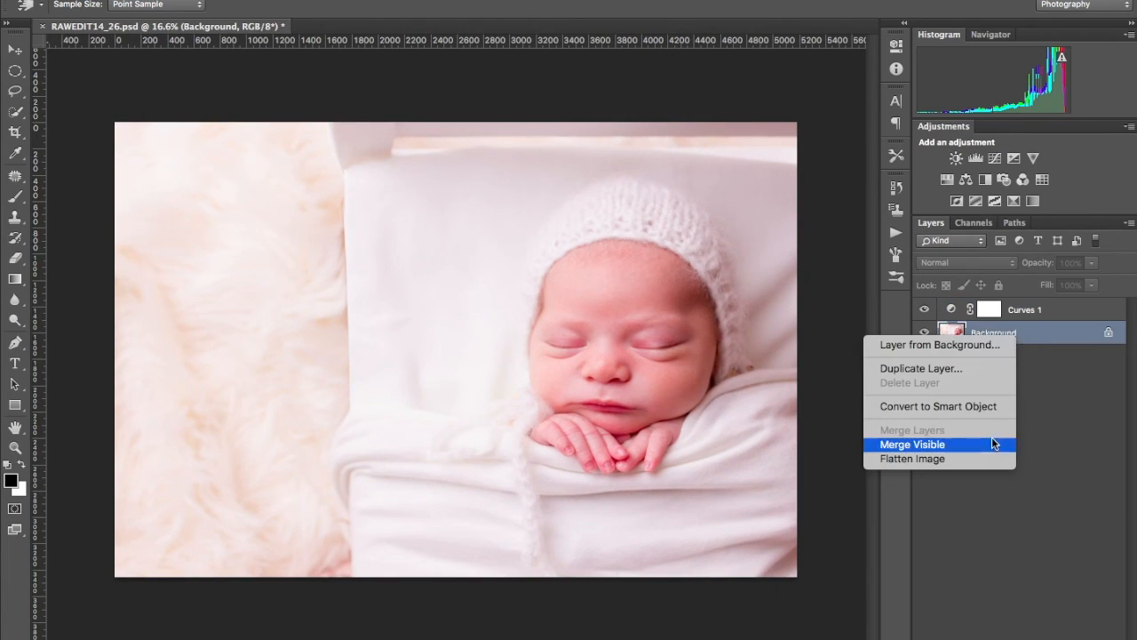
pyautogui.click(977, 458)
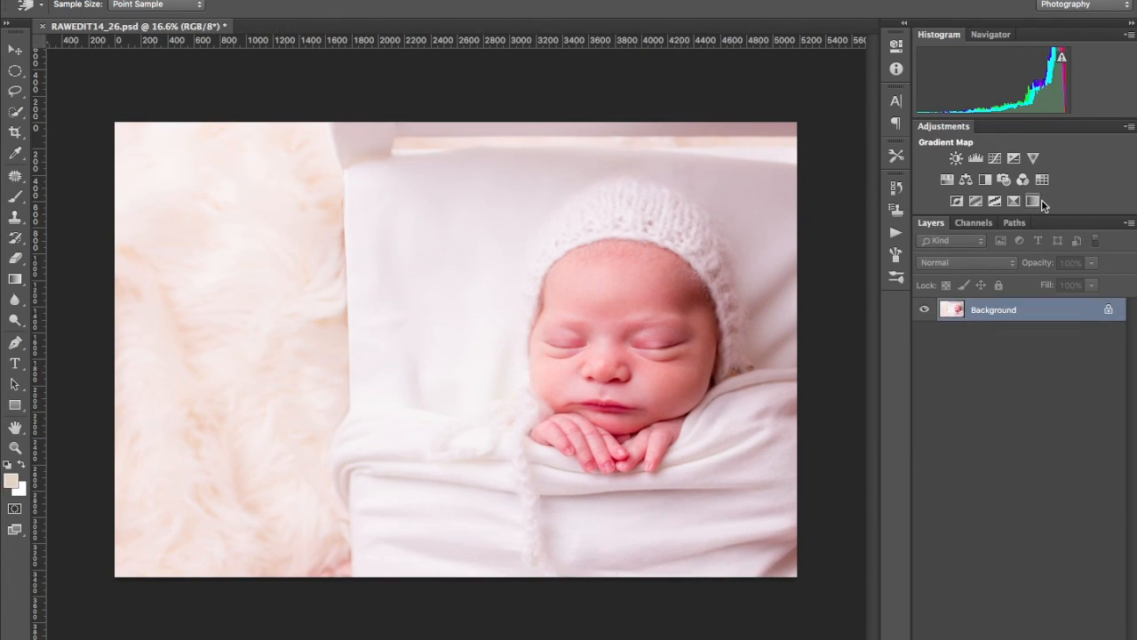